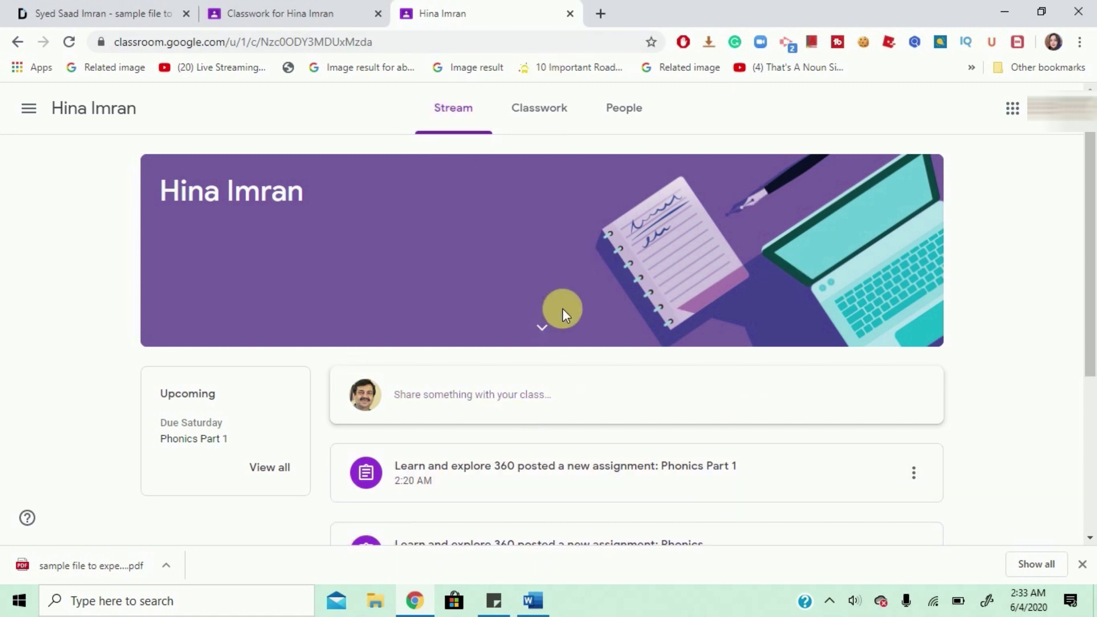
Scroll the class stream, read the class comment on Eng Work, then close it
{"action": "scroll", "coordinate": [753, 457], "scroll_direction": "down", "scroll_amount": 1}
{"action": "scroll", "coordinate": [753, 473], "scroll_direction": "down", "scroll_amount": 3}
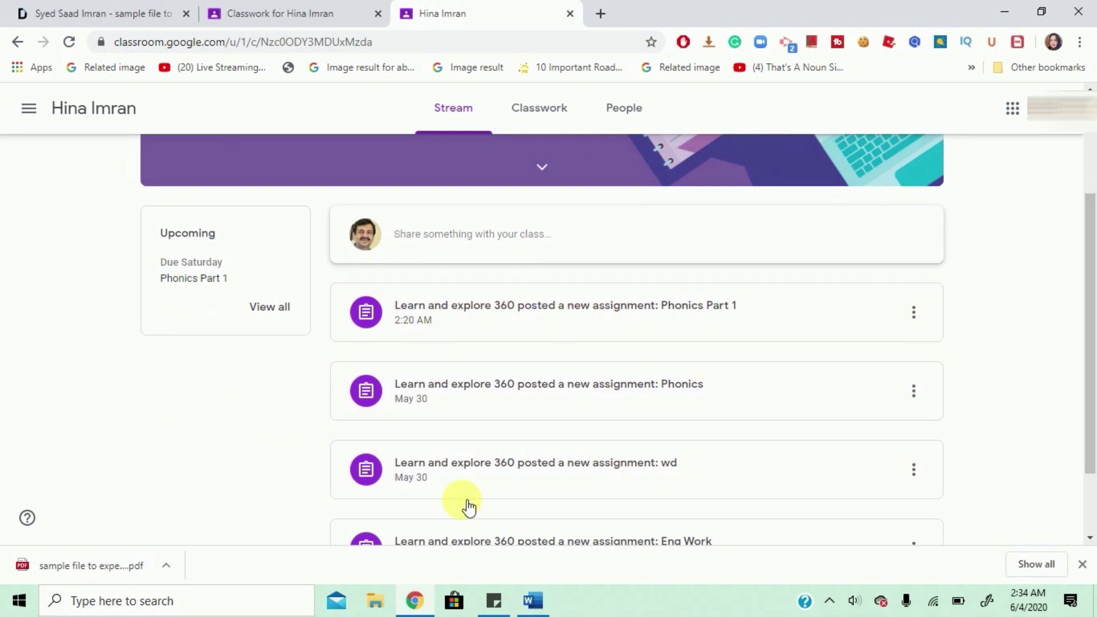
{"action": "scroll", "coordinate": [565, 417], "scroll_direction": "down", "scroll_amount": 2}
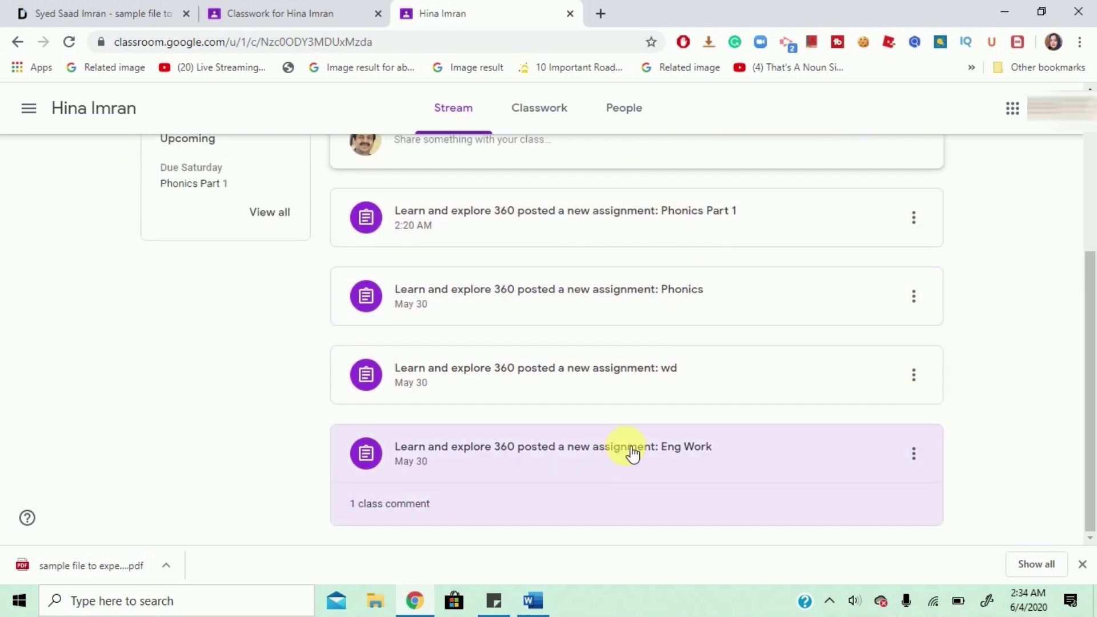
{"action": "left_click", "coordinate": [409, 507]}
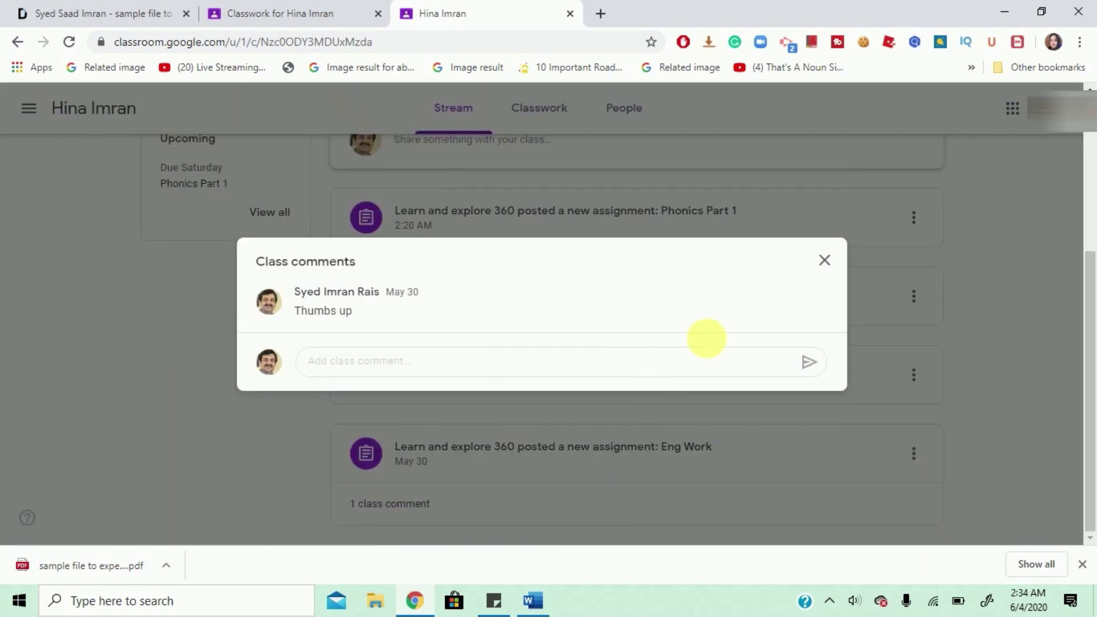
{"action": "left_click", "coordinate": [829, 264]}
{"action": "scroll", "coordinate": [457, 325], "scroll_direction": "up", "scroll_amount": 5}
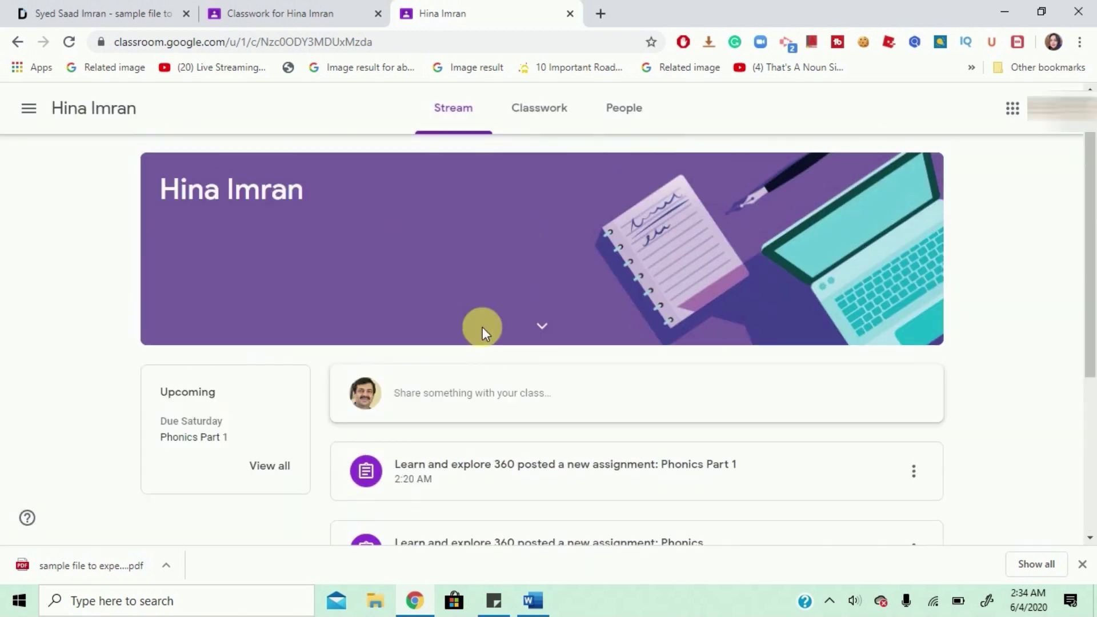
{"action": "scroll", "coordinate": [623, 488], "scroll_direction": "down", "scroll_amount": 3}
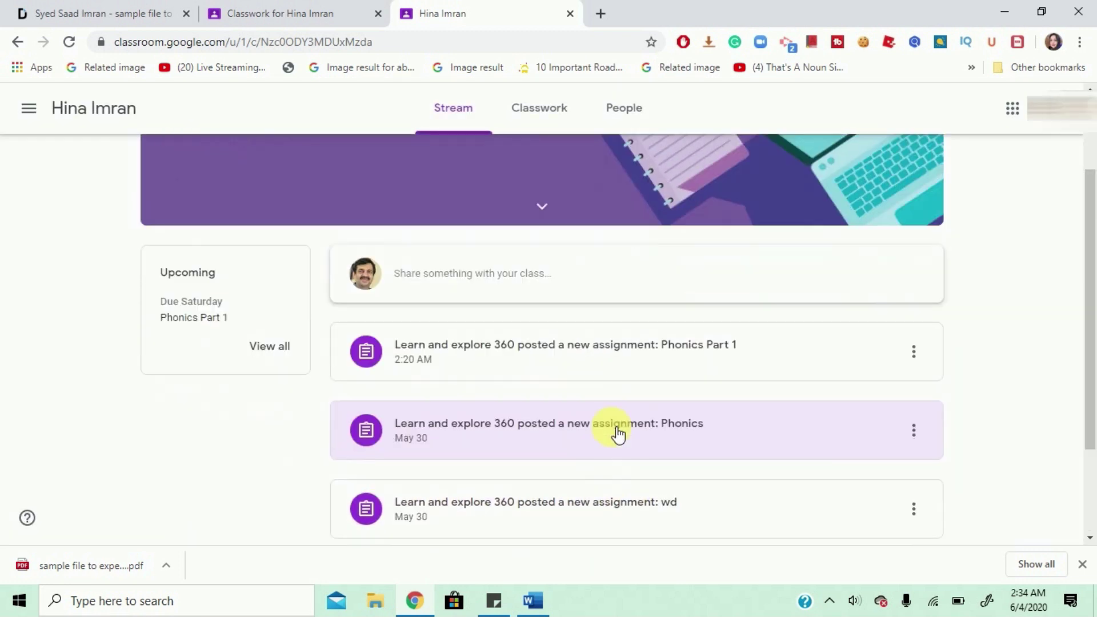
Open Phonics Part 1, then reach its details page through the Classwork list
{"action": "left_click", "coordinate": [596, 324]}
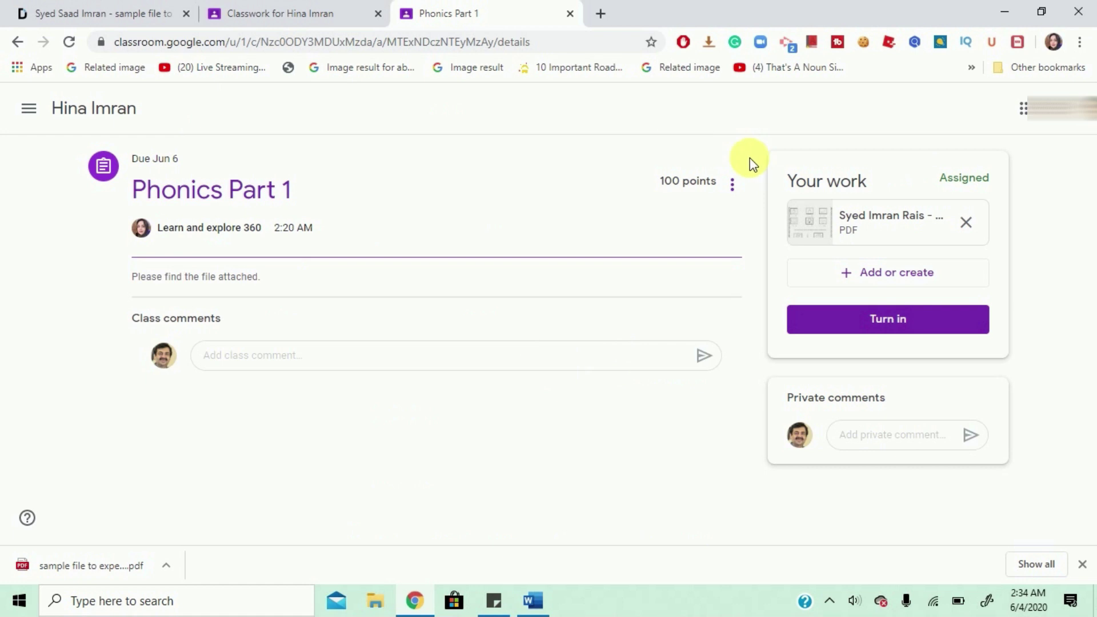
{"action": "left_click", "coordinate": [77, 117]}
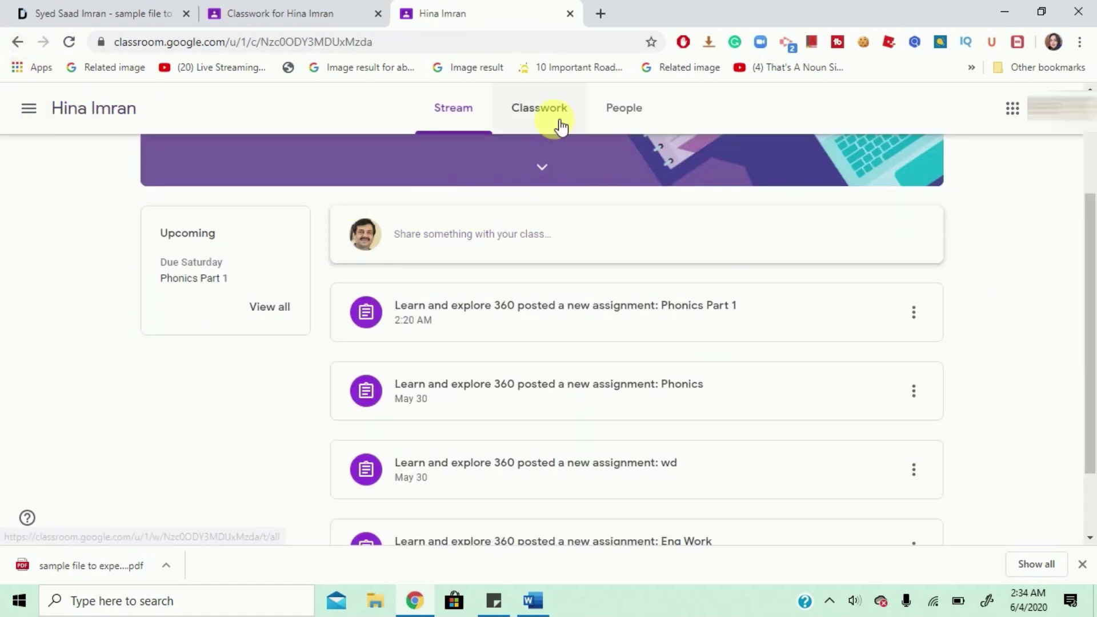
{"action": "left_click", "coordinate": [560, 127]}
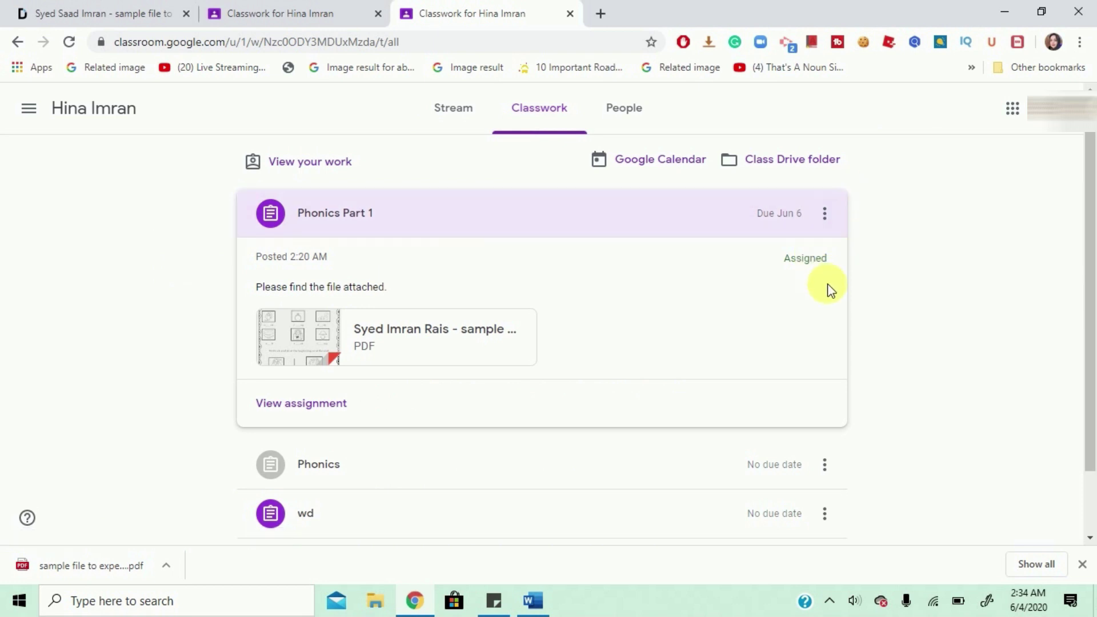
{"action": "scroll", "coordinate": [958, 270], "scroll_direction": "down", "scroll_amount": 2}
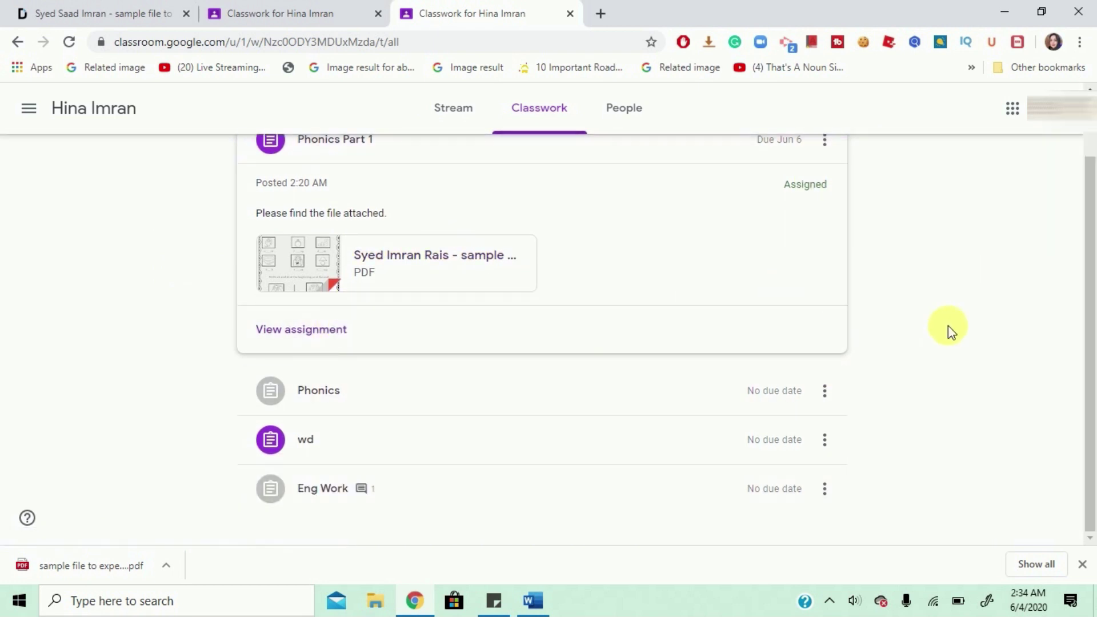
{"action": "scroll", "coordinate": [948, 331], "scroll_direction": "up", "scroll_amount": 2}
{"action": "left_click", "coordinate": [307, 411]}
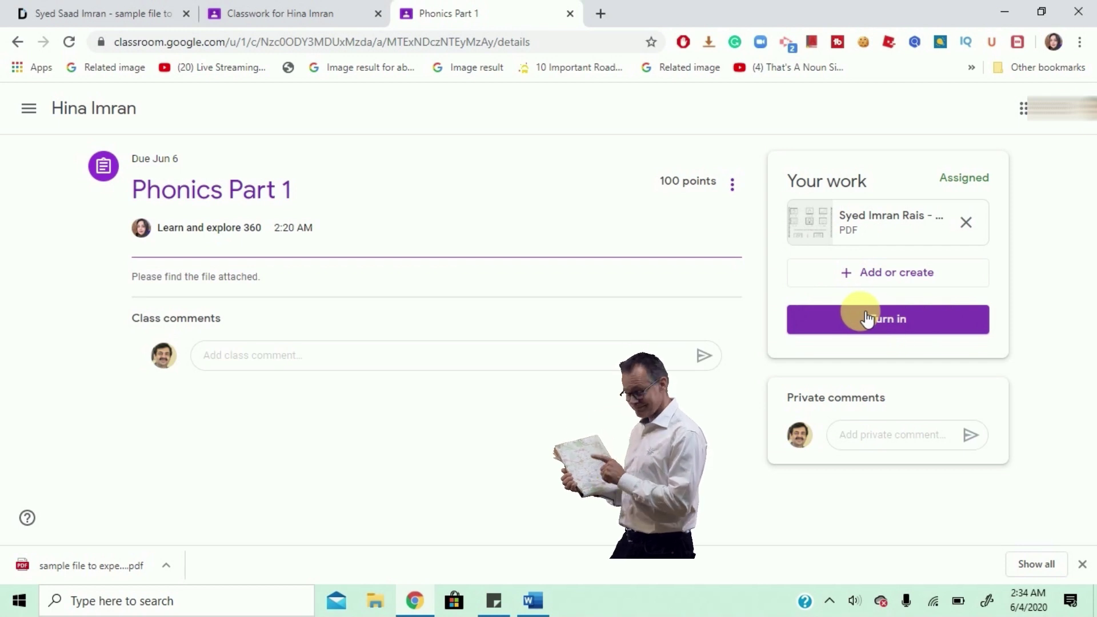
Preview the attached phonics worksheet PDF and show the apps it can open with
{"action": "left_click", "coordinate": [826, 217]}
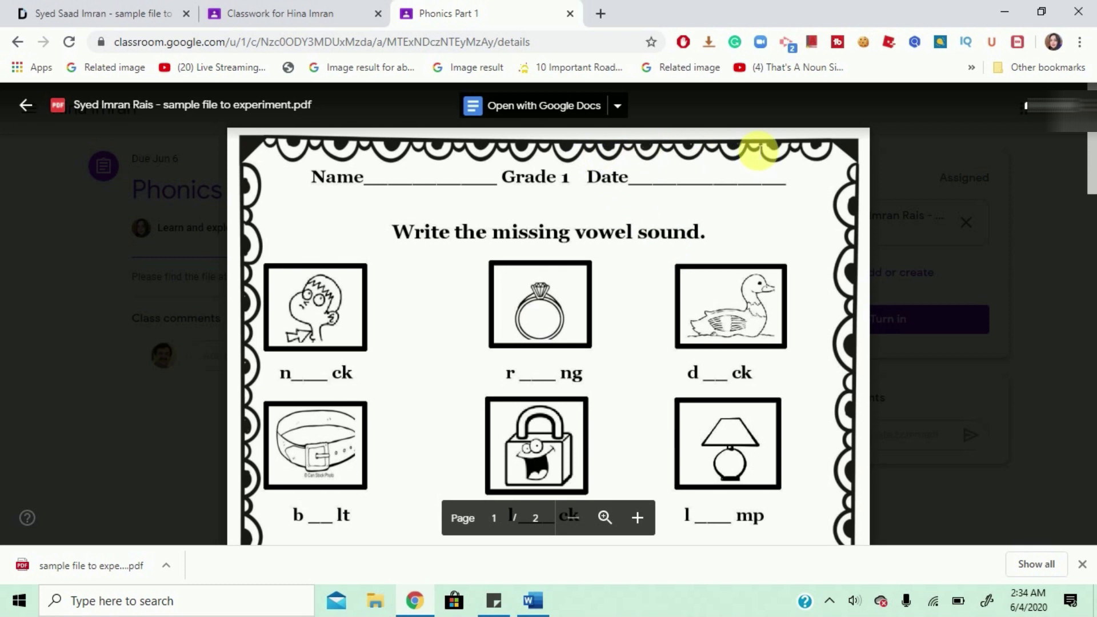
{"action": "left_click", "coordinate": [617, 107]}
{"action": "left_click", "coordinate": [968, 252]}
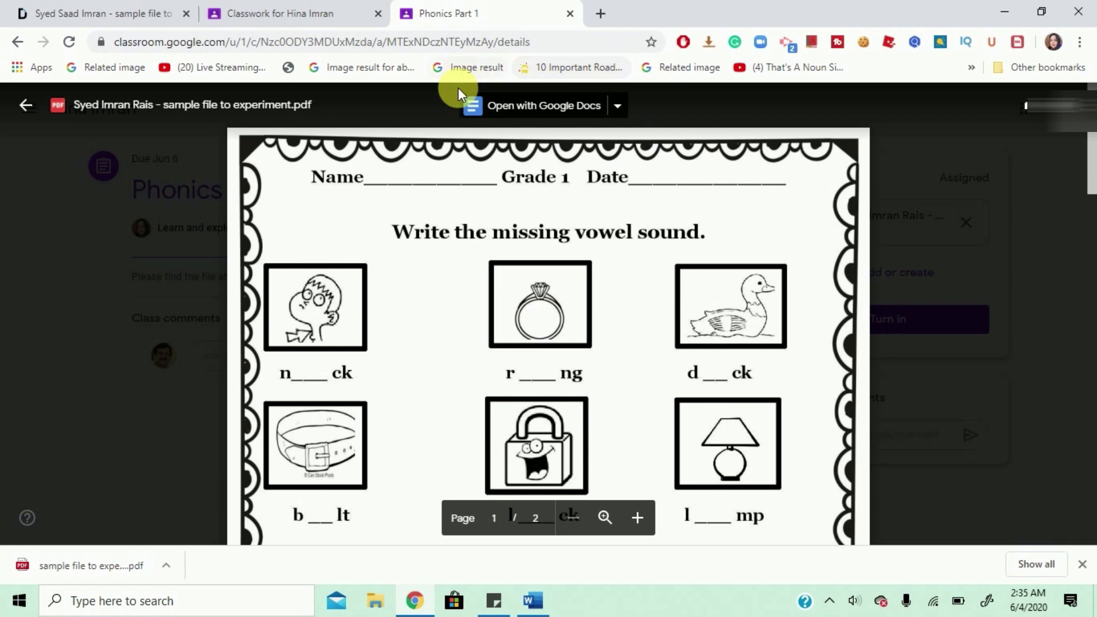
{"action": "left_click", "coordinate": [619, 107]}
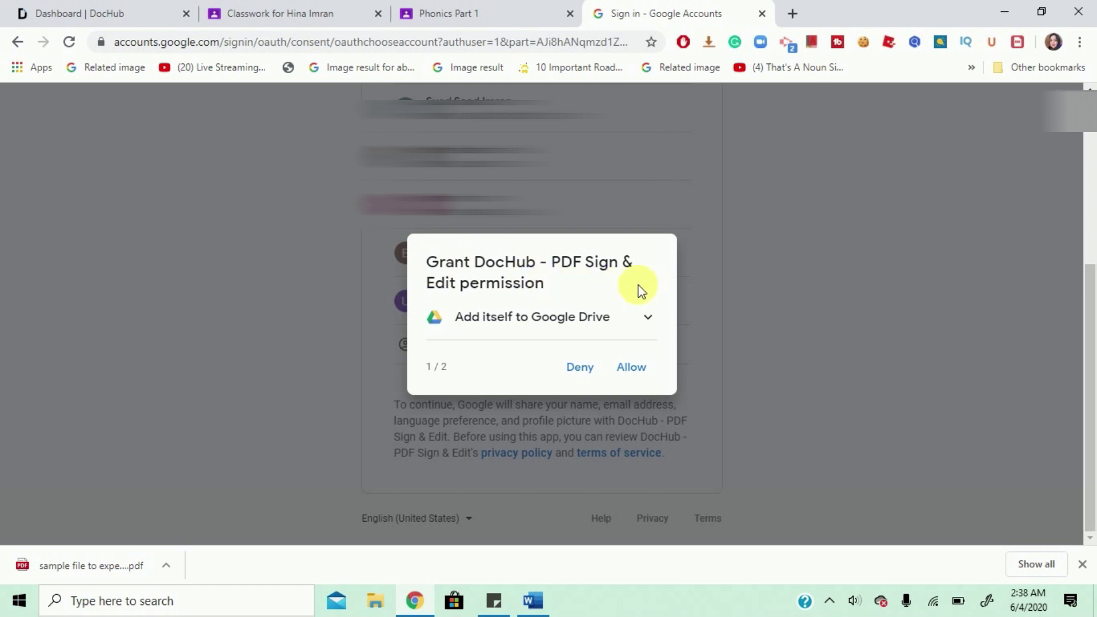
Allow DocHub to add itself to Drive and manage its files, confirming the requested permissions
{"action": "left_click", "coordinate": [635, 372]}
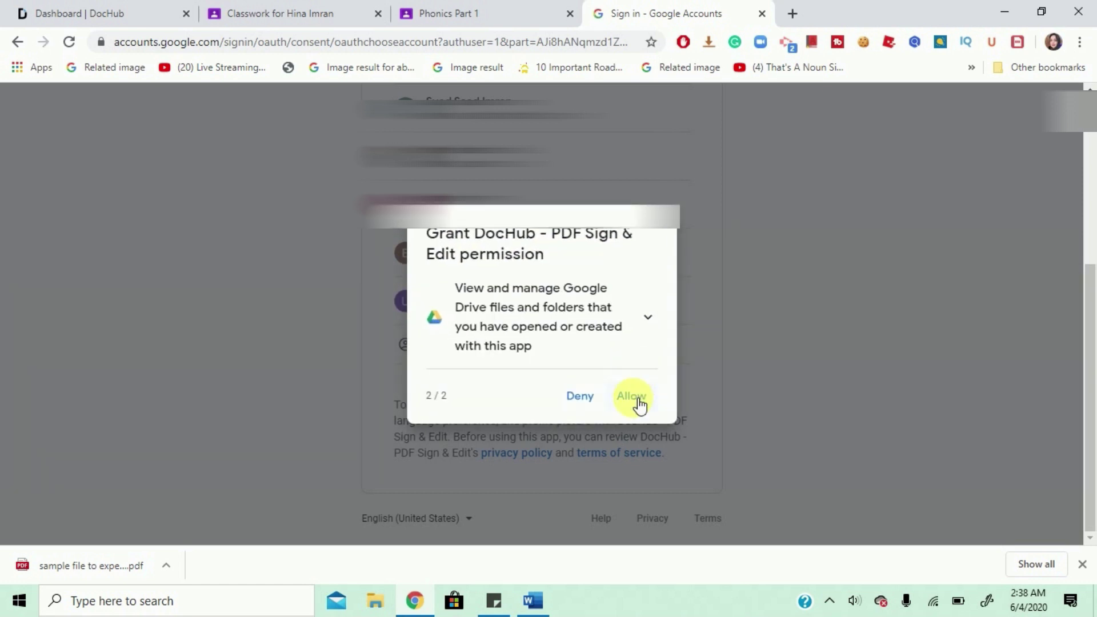
{"action": "left_click", "coordinate": [634, 397]}
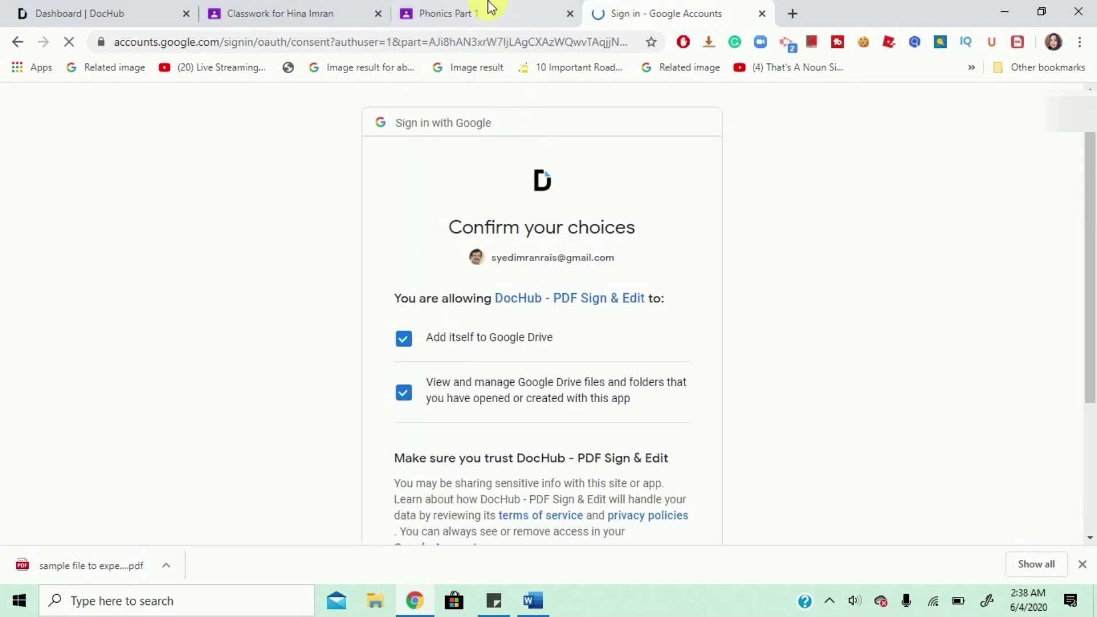
{"action": "scroll", "coordinate": [762, 370], "scroll_direction": "down", "scroll_amount": 3}
{"action": "scroll", "coordinate": [762, 370], "scroll_direction": "down", "scroll_amount": 2}
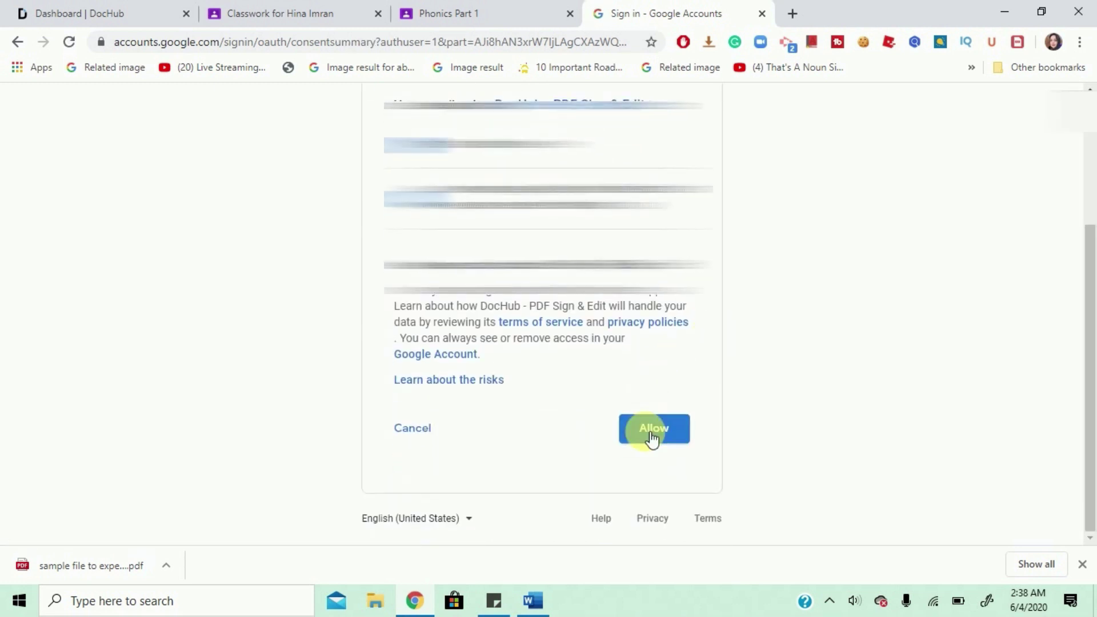
{"action": "left_click", "coordinate": [651, 440]}
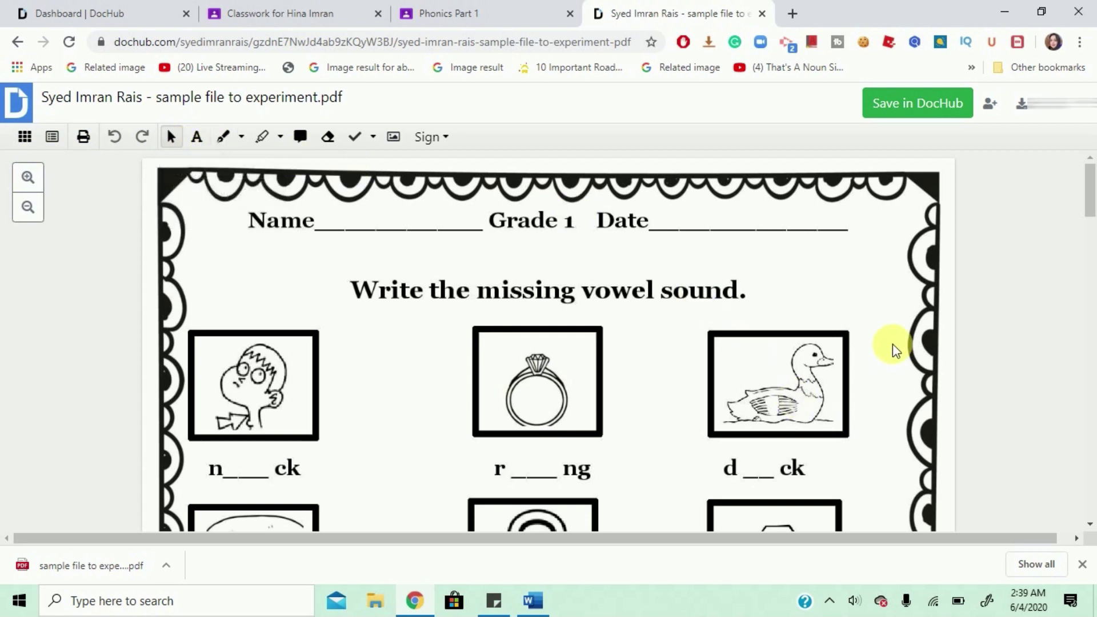
Add a text box on the worksheet's Name line containing the student's name
{"action": "scroll", "coordinate": [893, 346], "scroll_direction": "down", "scroll_amount": 1}
{"action": "scroll", "coordinate": [892, 346], "scroll_direction": "up", "scroll_amount": 1}
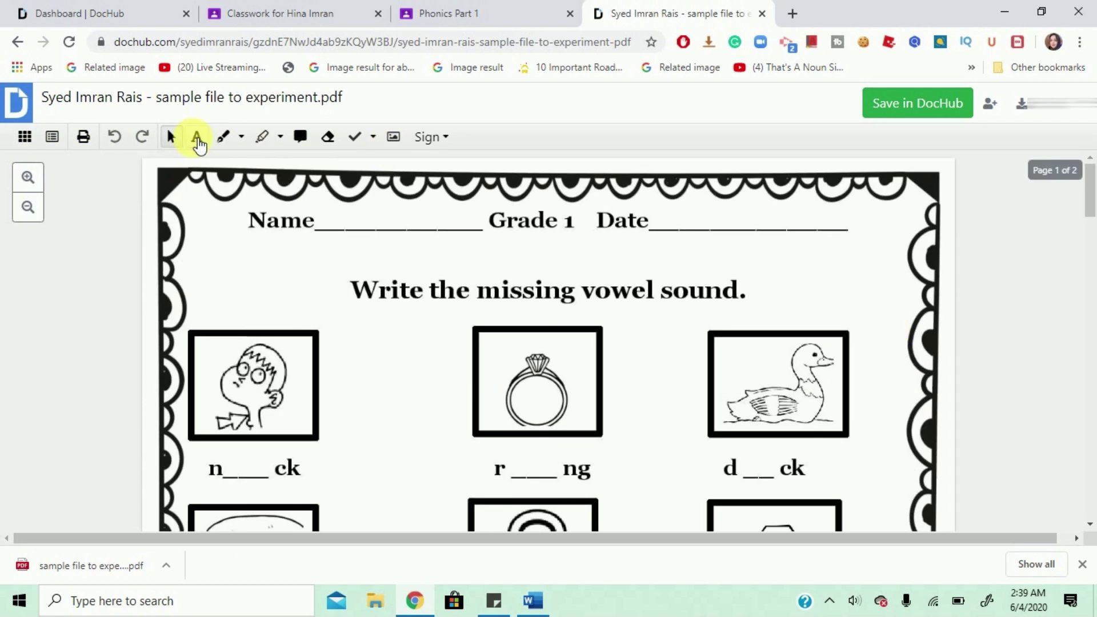
{"action": "left_click", "coordinate": [197, 140]}
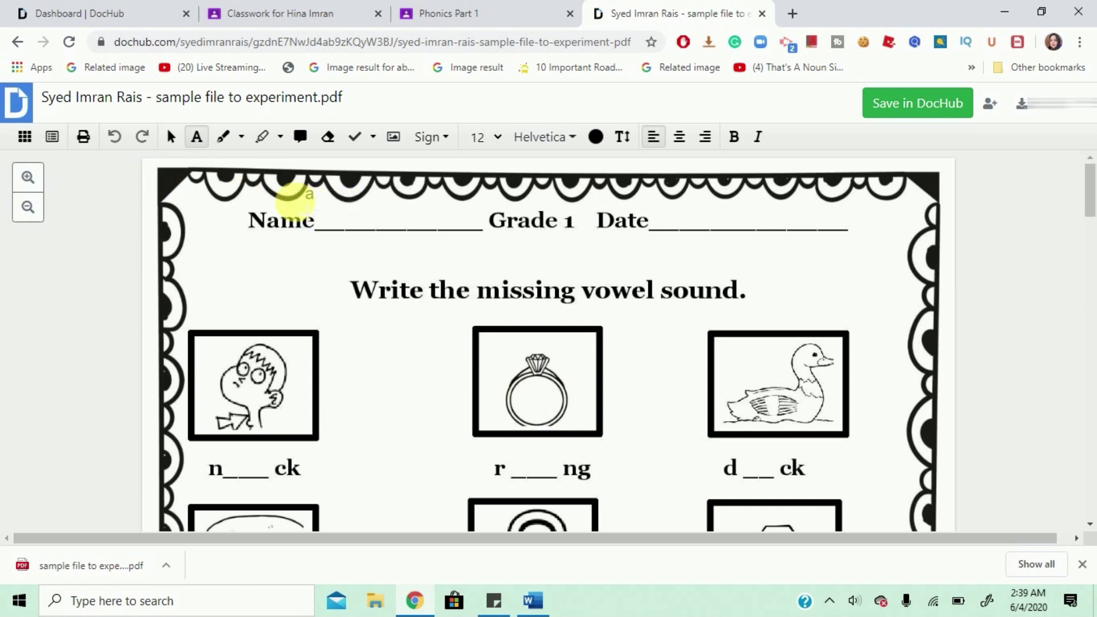
{"action": "left_click_drag", "start_coordinate": [315, 201], "coordinate": [502, 230]}
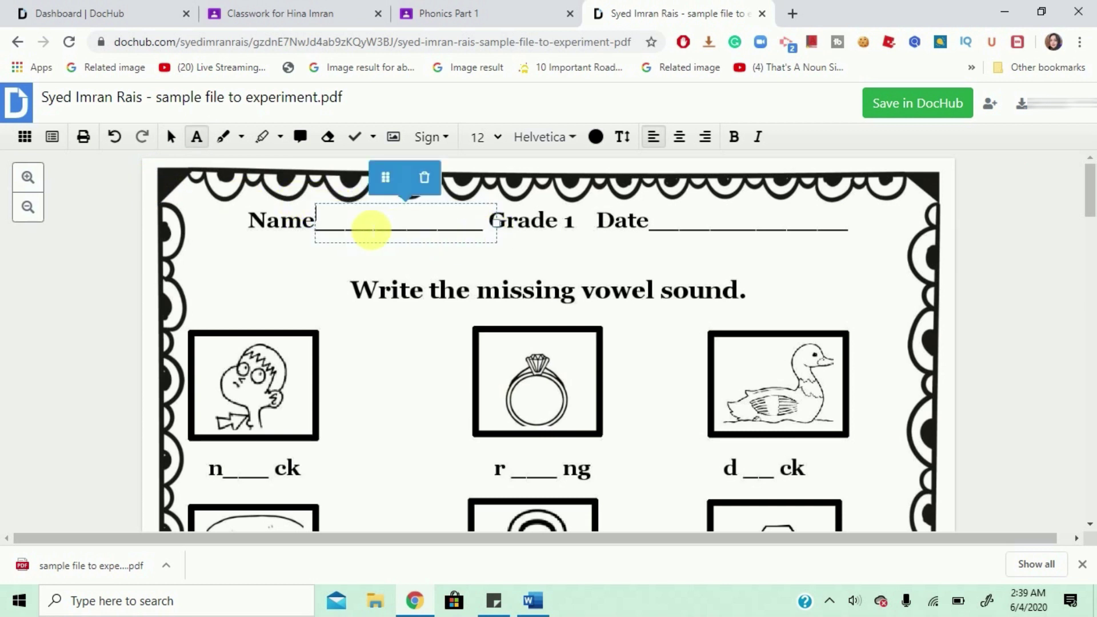
{"action": "type", "text": "a"}
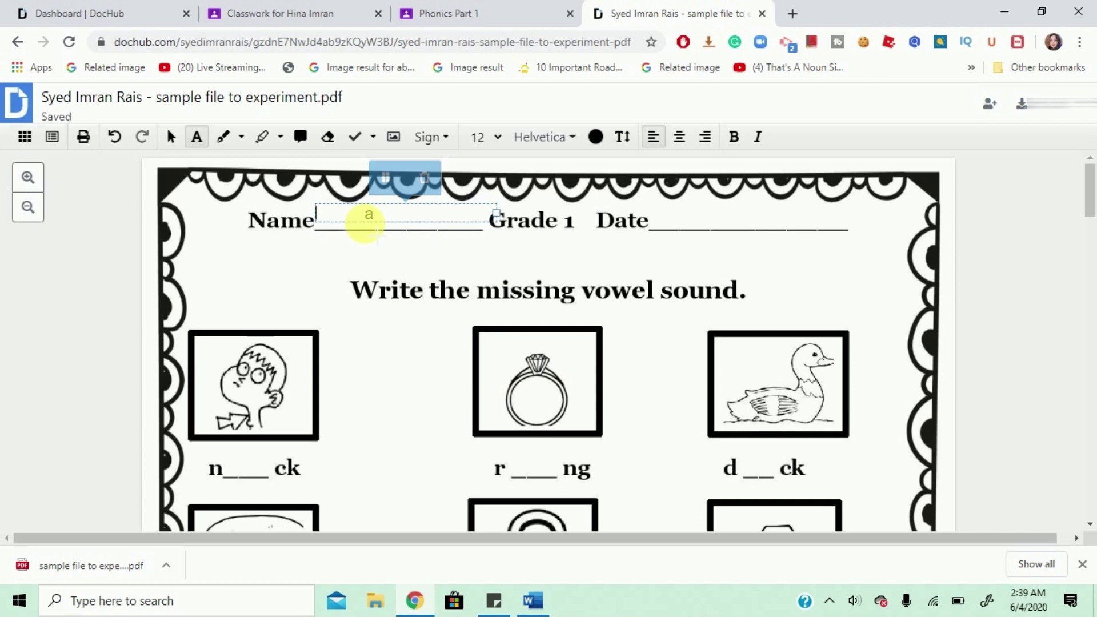
{"action": "type", "text": "Saad"}
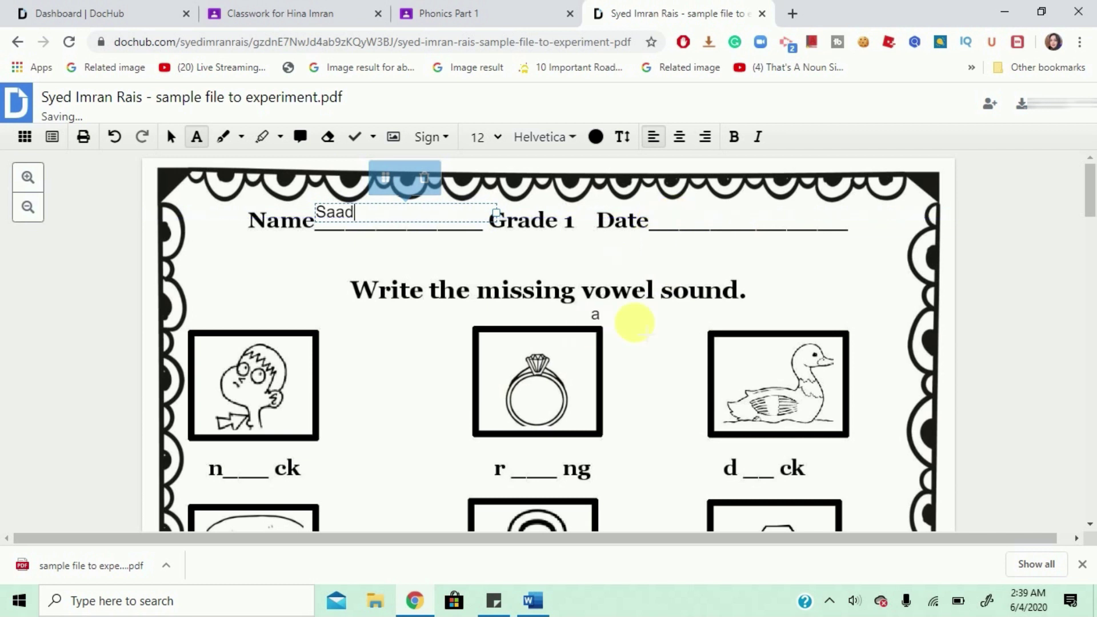
{"action": "scroll", "coordinate": [209, 145], "scroll_direction": "down", "scroll_amount": 2}
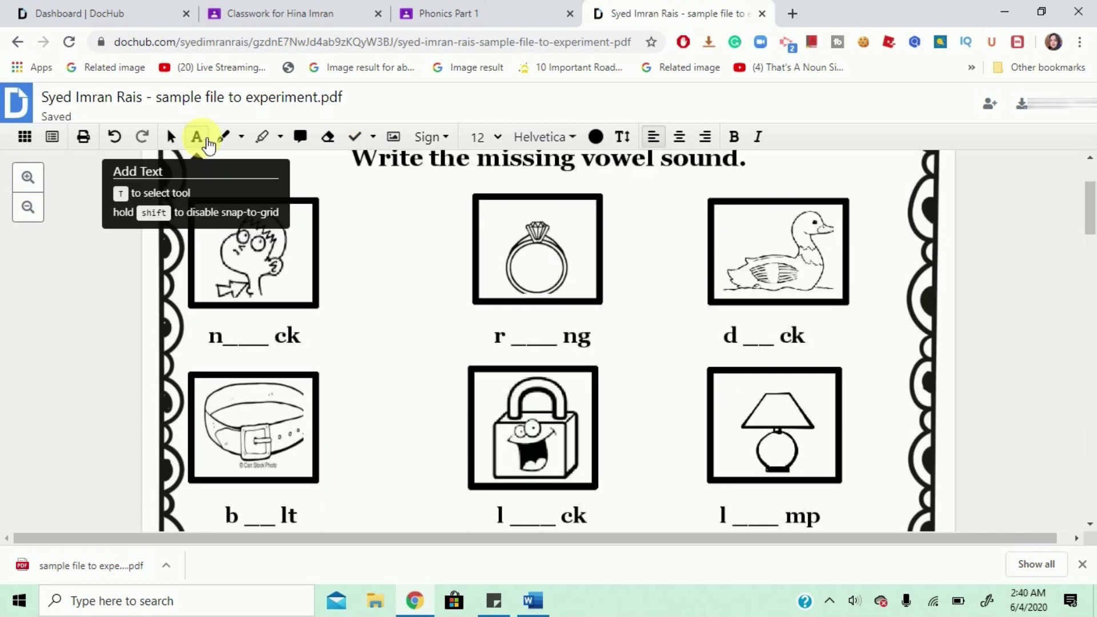
Fill the n_ck blank with an 'e' at size 24, bold and centred
{"action": "left_click", "coordinate": [208, 145]}
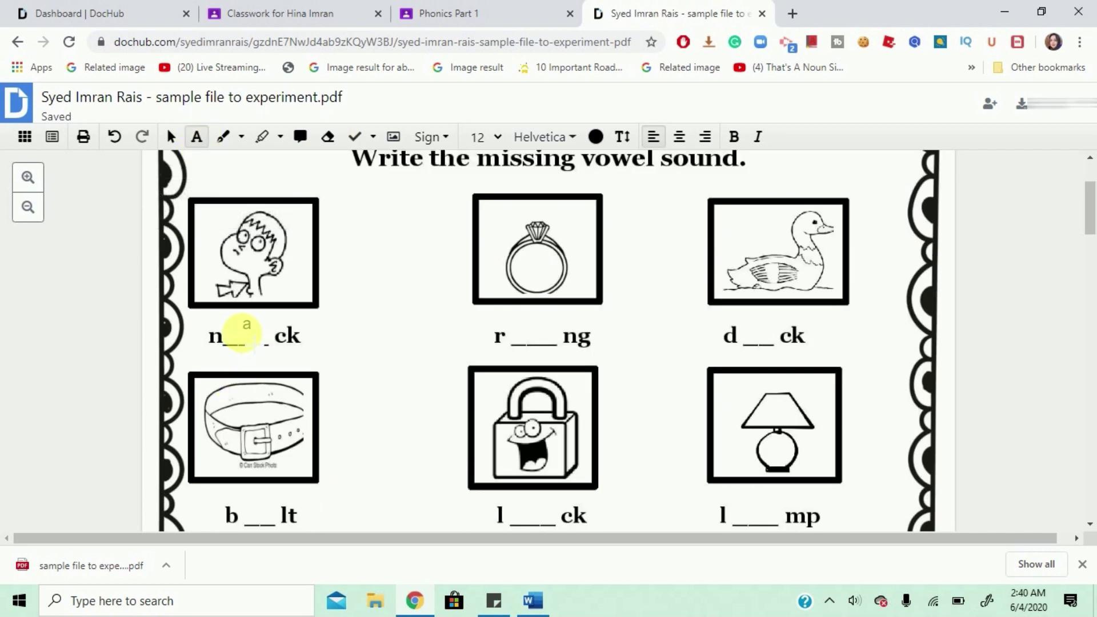
{"action": "left_click", "coordinate": [231, 331]}
{"action": "type", "text": "a"}
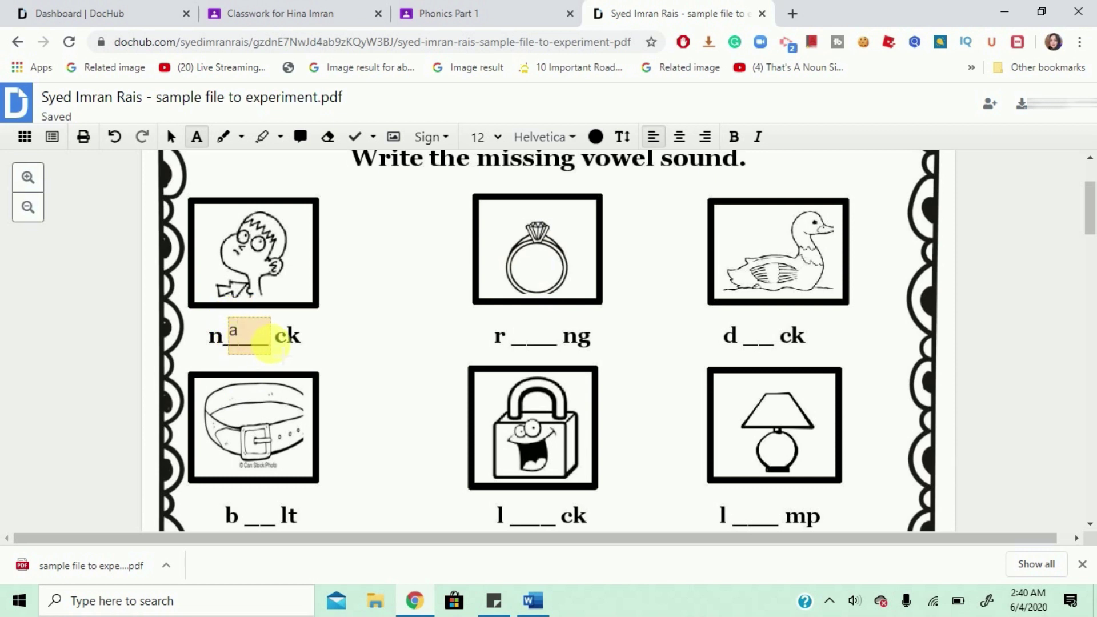
{"action": "key", "text": "BackSpace"}
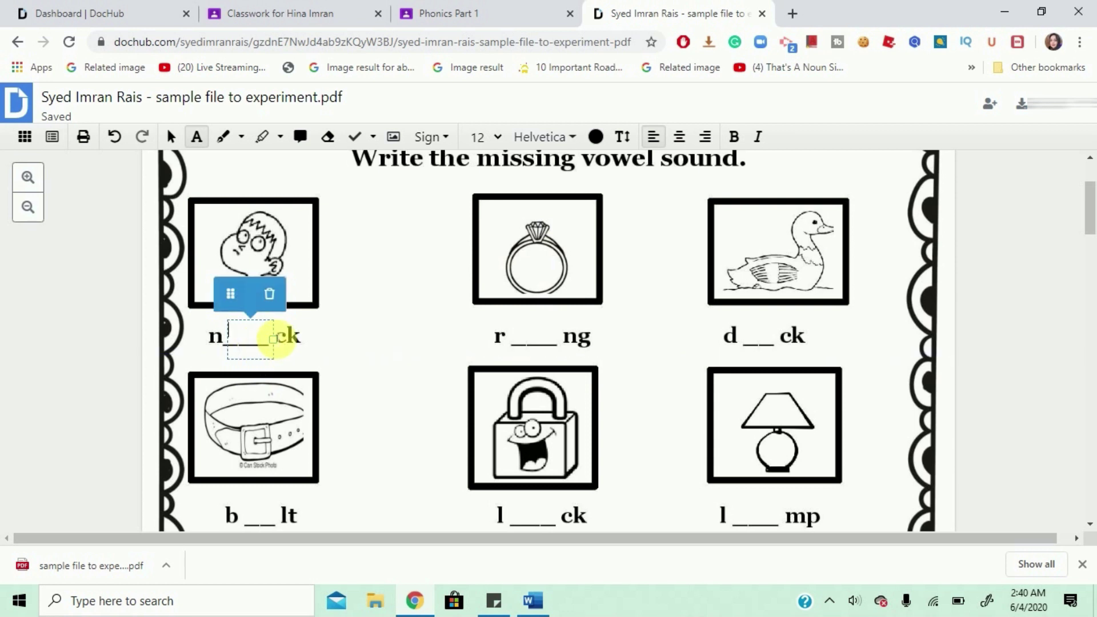
{"action": "type", "text": "e"}
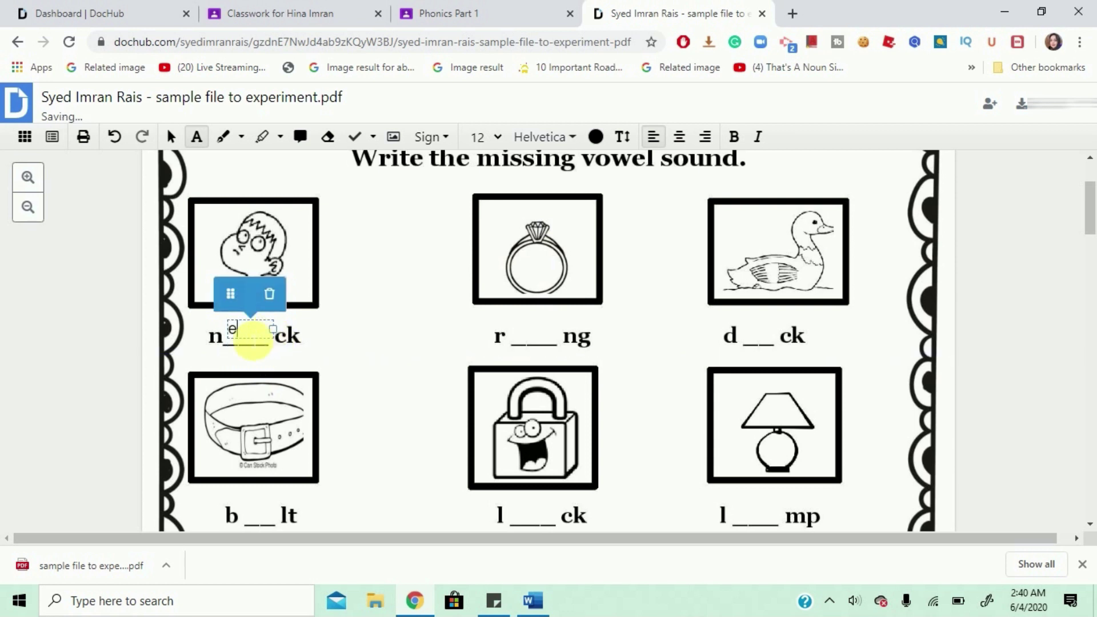
{"action": "left_click_drag", "start_coordinate": [238, 341], "coordinate": [222, 334]}
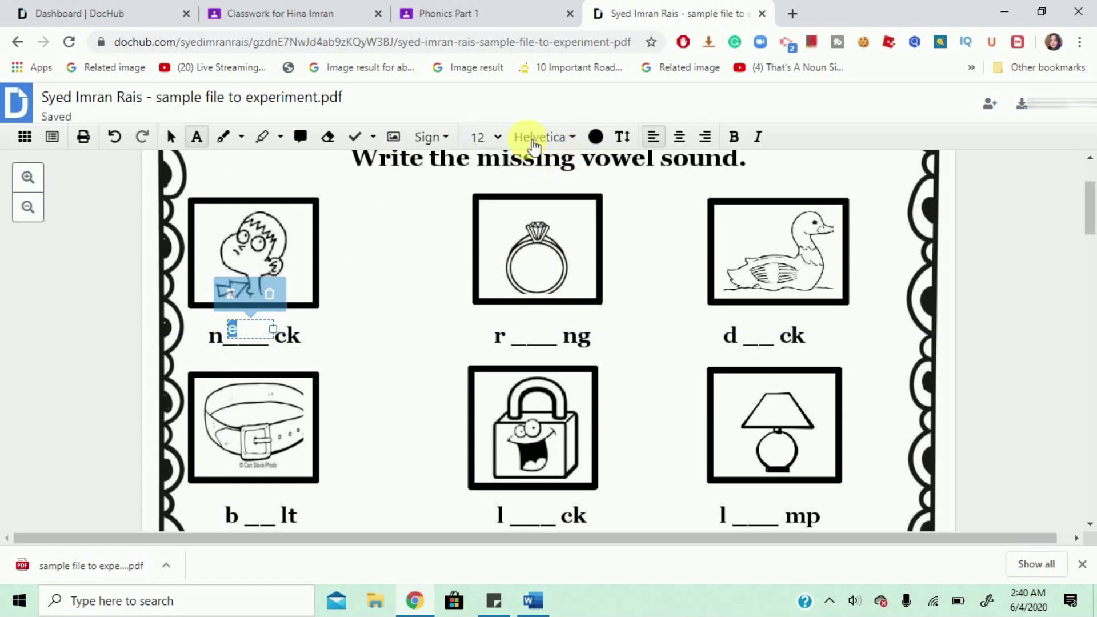
{"action": "left_click", "coordinate": [498, 136]}
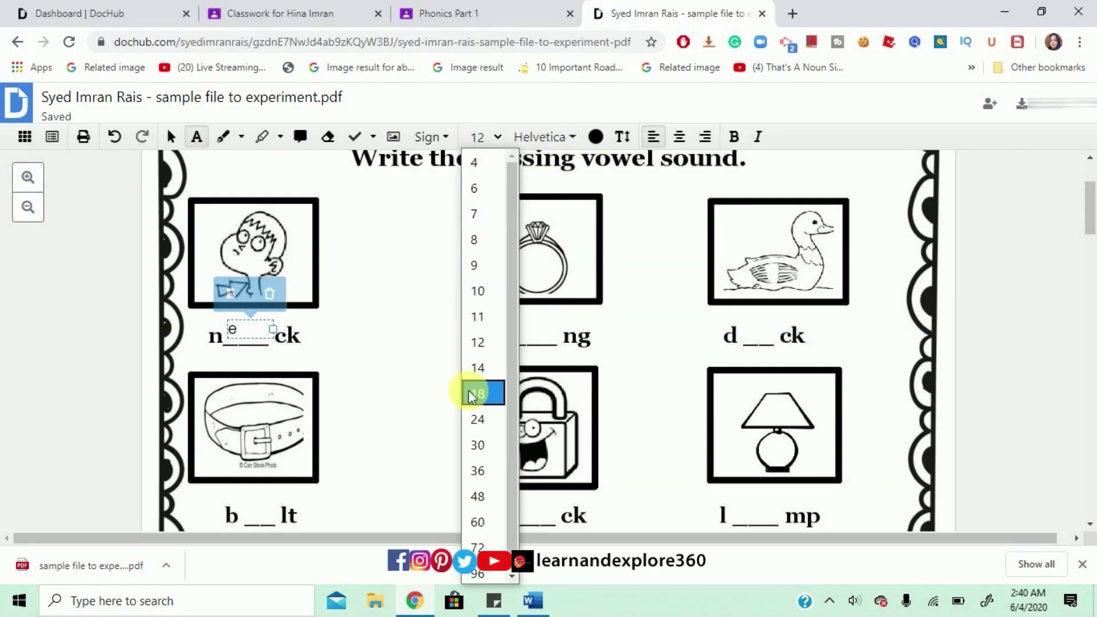
{"action": "left_click", "coordinate": [478, 419]}
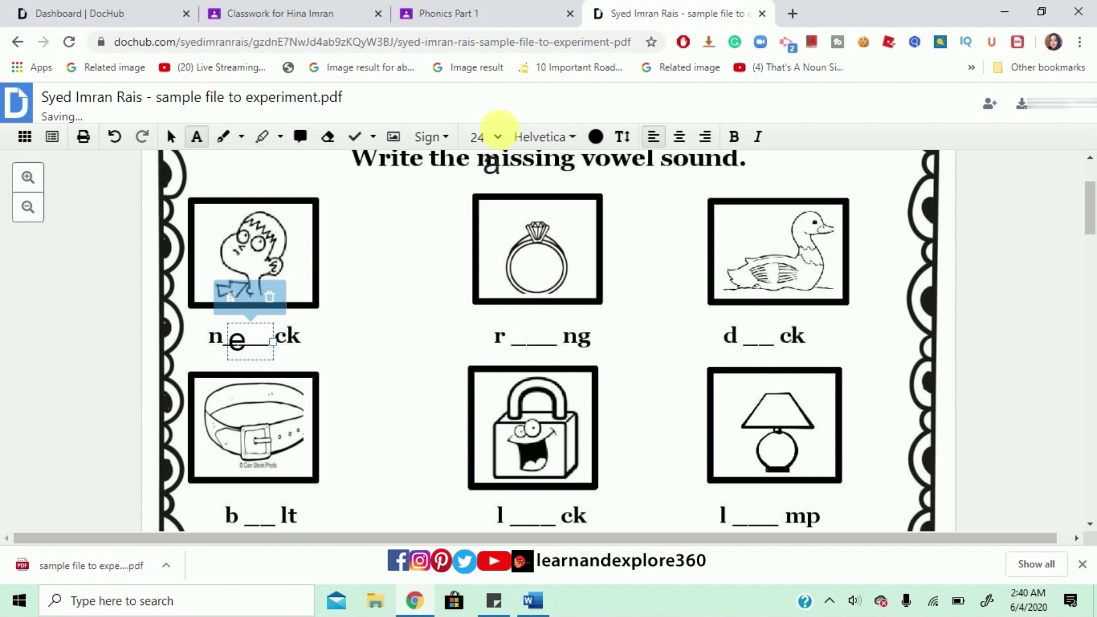
{"action": "left_click", "coordinate": [743, 140]}
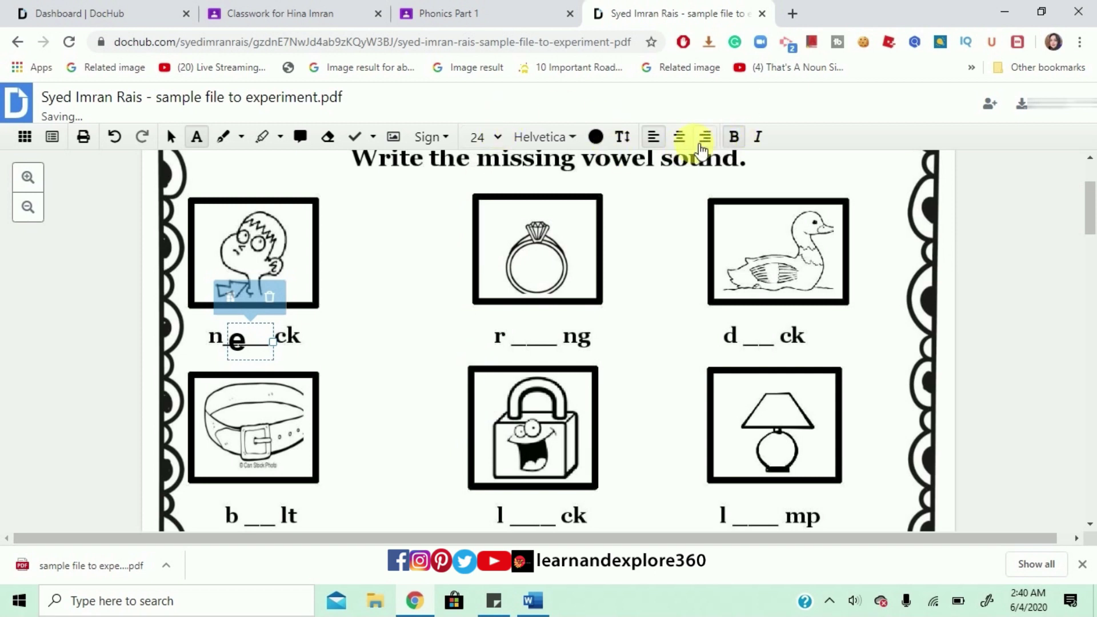
{"action": "left_click", "coordinate": [678, 137]}
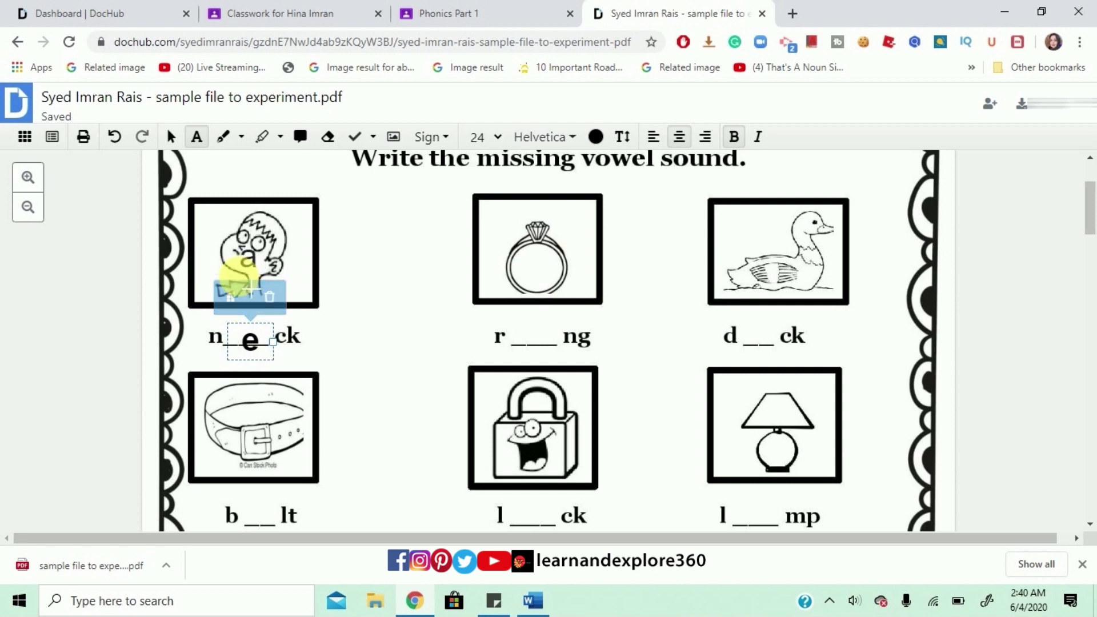
{"action": "mouse_move", "coordinate": [236, 289]}
{"action": "left_mouse_down"}
{"action": "mouse_move", "coordinate": [251, 273]}
{"action": "mouse_move", "coordinate": [240, 294]}
{"action": "mouse_move", "coordinate": [223, 290]}
{"action": "left_mouse_up"}
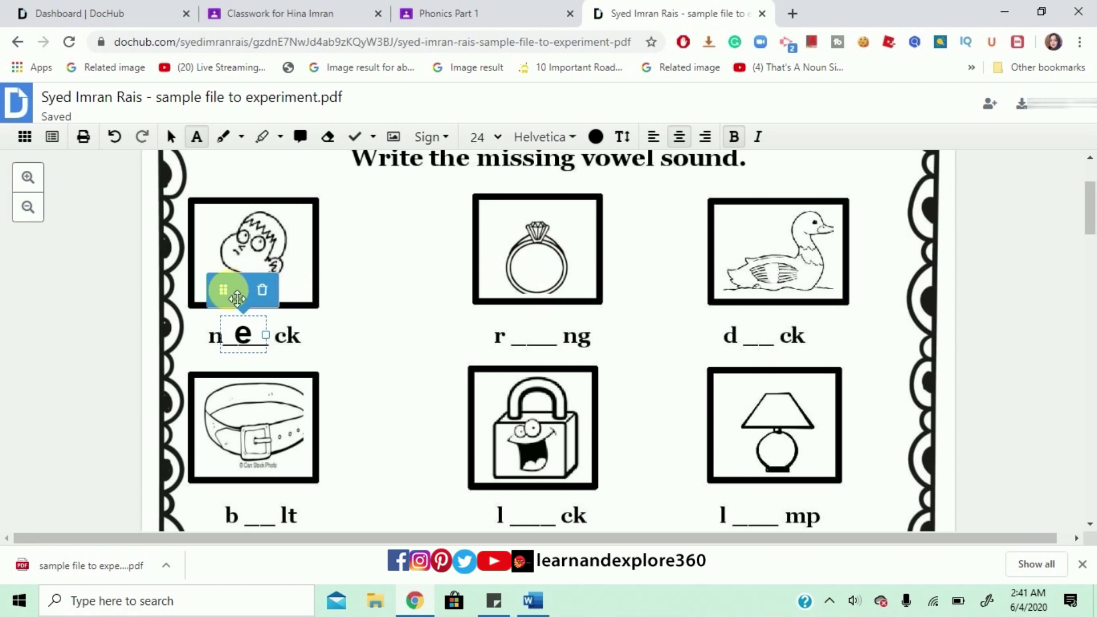
{"action": "mouse_move", "coordinate": [228, 289]}
{"action": "left_mouse_down"}
{"action": "mouse_move", "coordinate": [262, 289]}
{"action": "mouse_move", "coordinate": [225, 290]}
{"action": "left_mouse_up"}
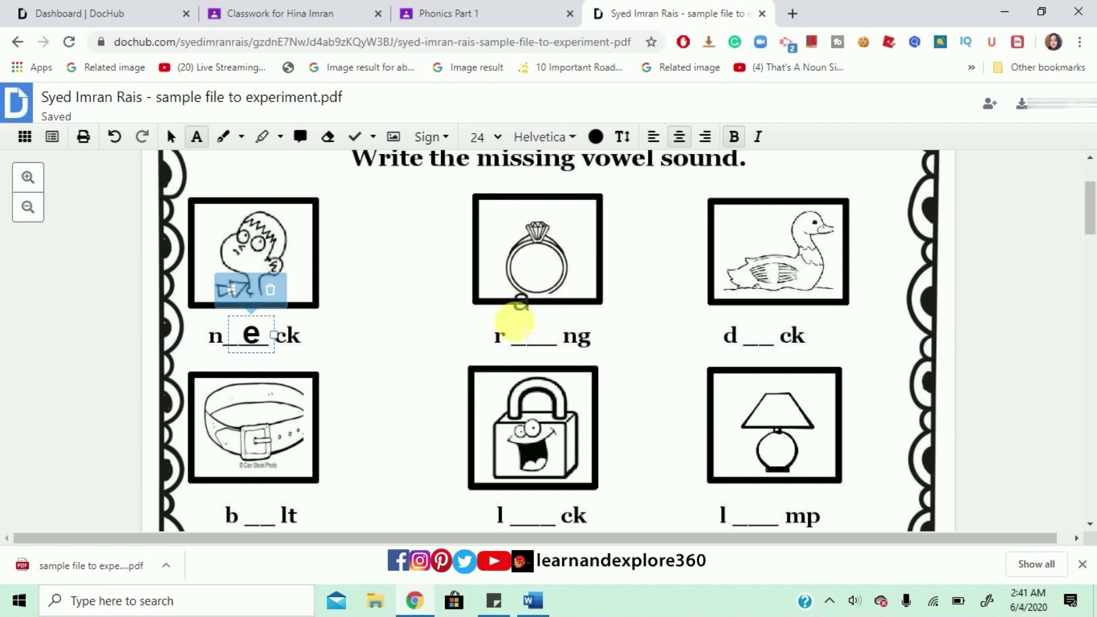
Add an 'i' on the r_ng blank and a 'u' on the d_ck blank
{"action": "left_click", "coordinate": [514, 323]}
{"action": "type", "text": "a"}
{"action": "key", "text": "BackSpace"}
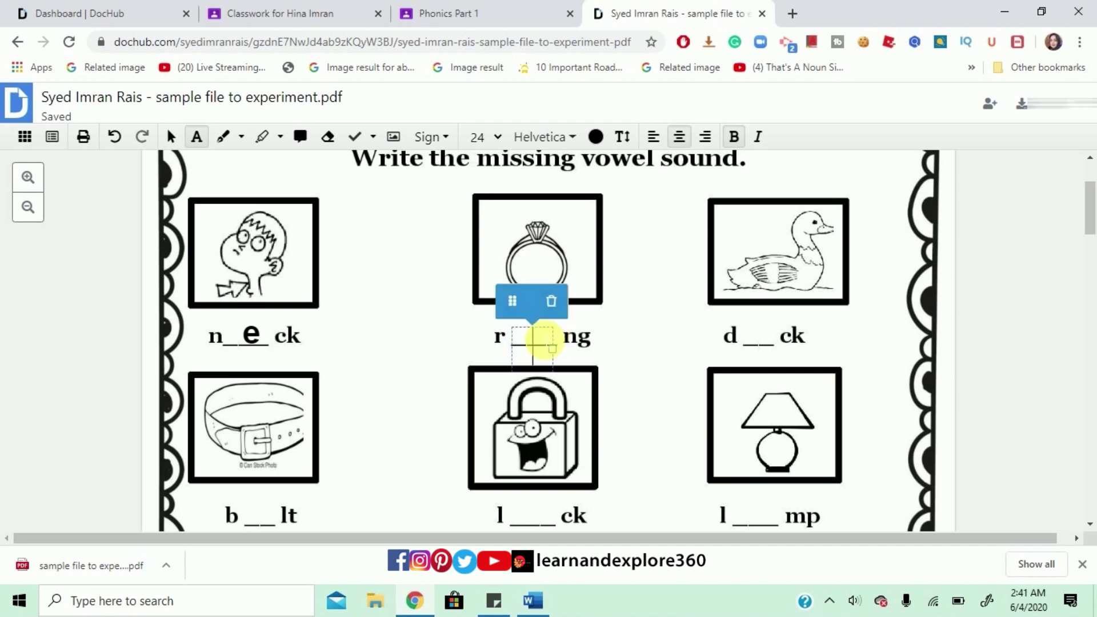
{"action": "type", "text": "i"}
{"action": "left_click_drag", "start_coordinate": [522, 309], "coordinate": [521, 298]}
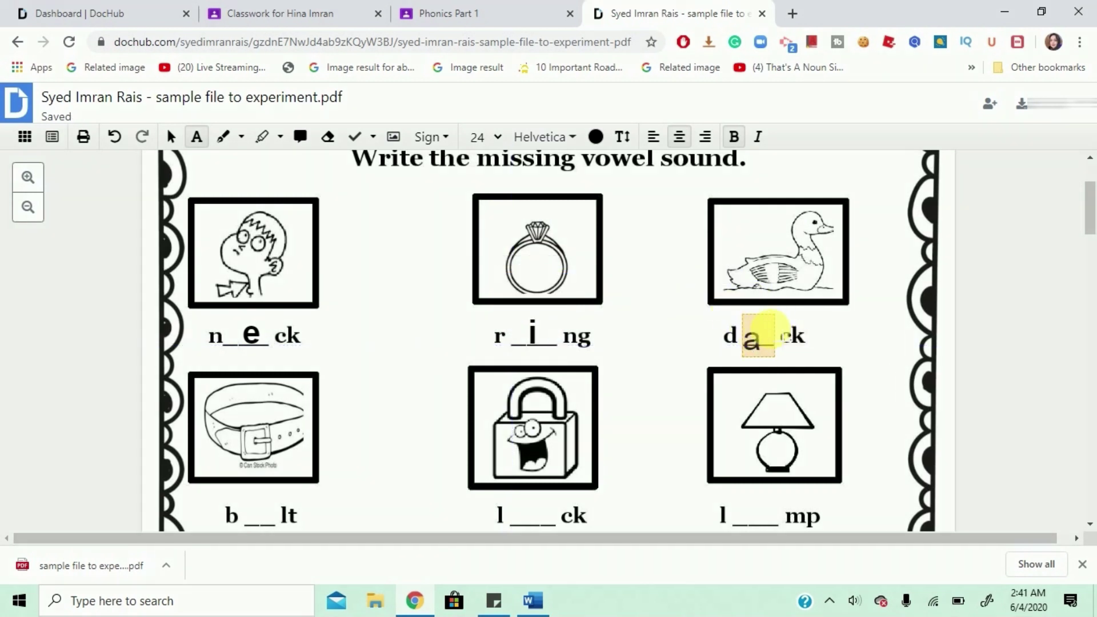
{"action": "left_click", "coordinate": [764, 331]}
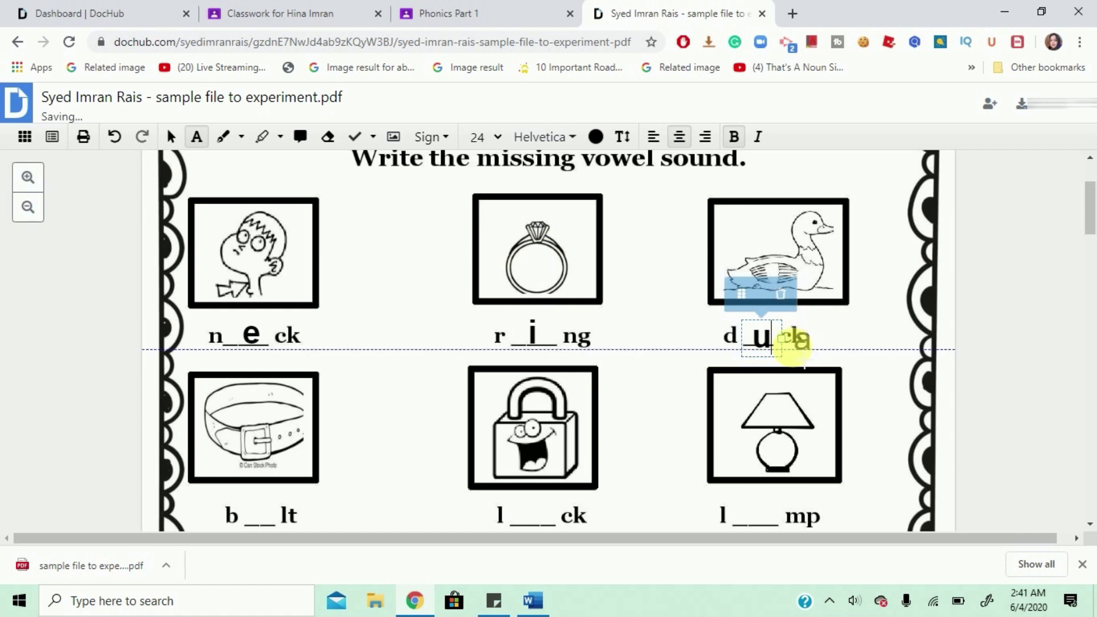
{"action": "left_click_drag", "start_coordinate": [754, 301], "coordinate": [755, 296]}
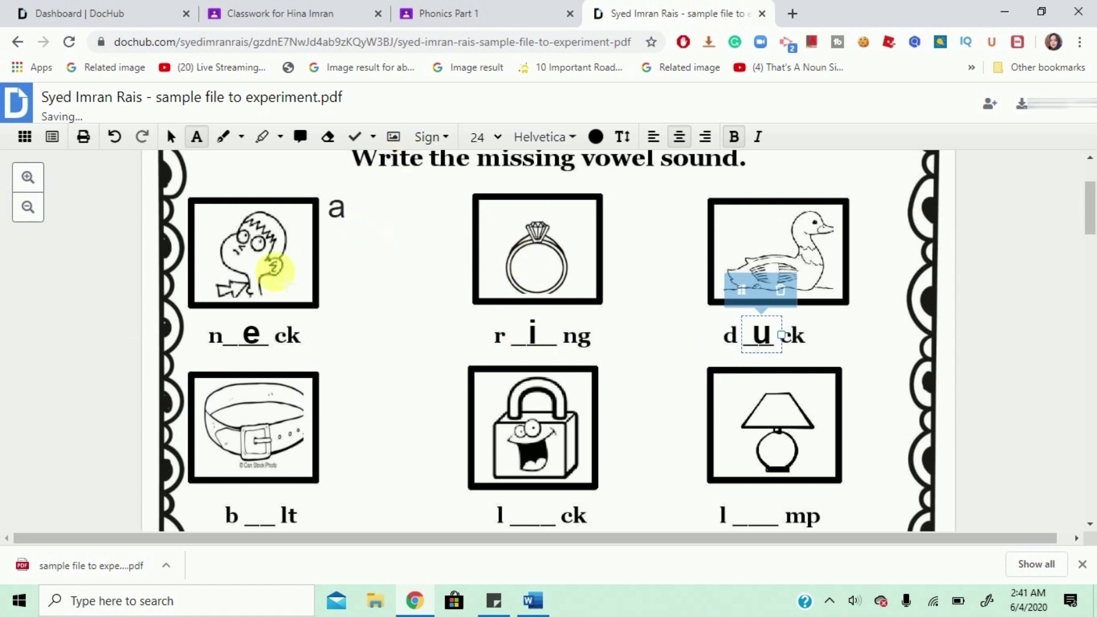
Select the freehand pen and set its colour to red (#EB2121)
{"action": "left_click", "coordinate": [231, 142]}
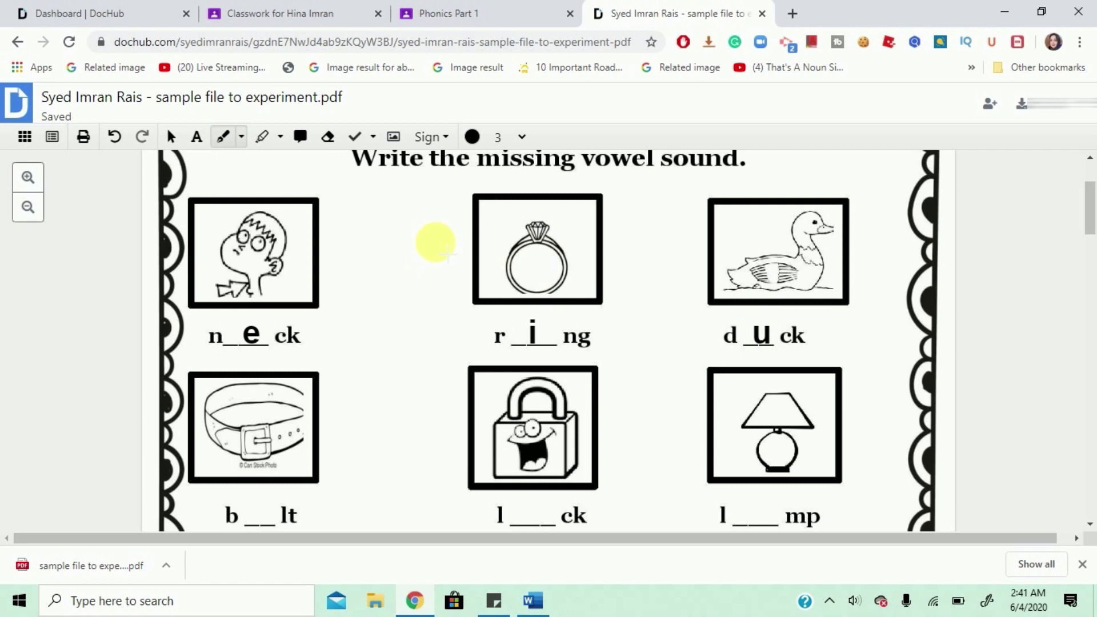
{"action": "left_click_drag", "start_coordinate": [1091, 208], "coordinate": [1088, 260]}
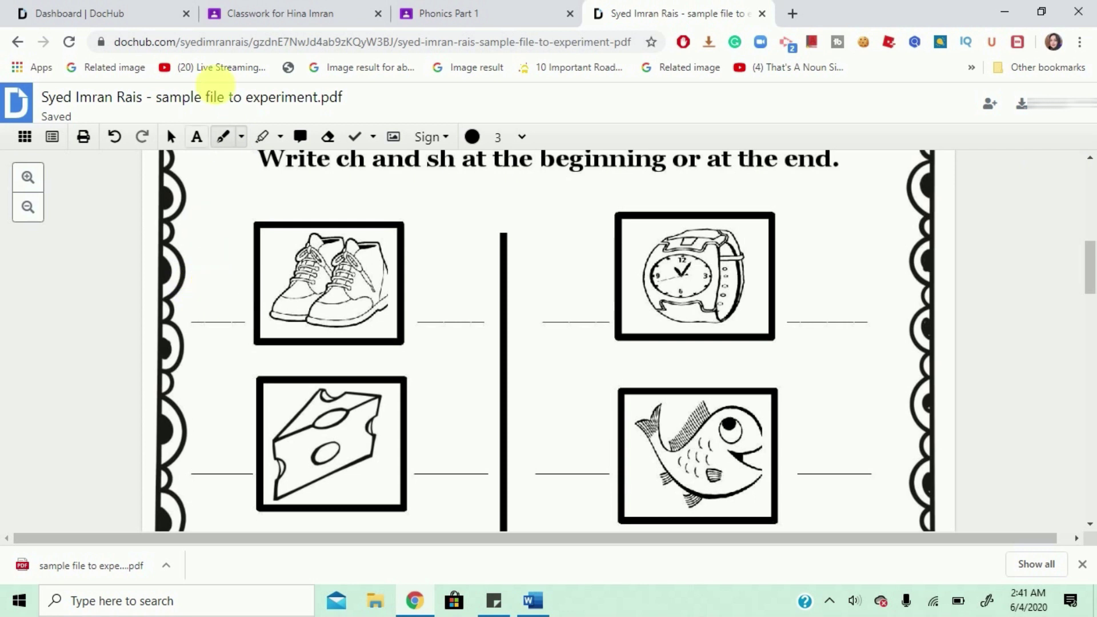
{"action": "left_click", "coordinate": [242, 137]}
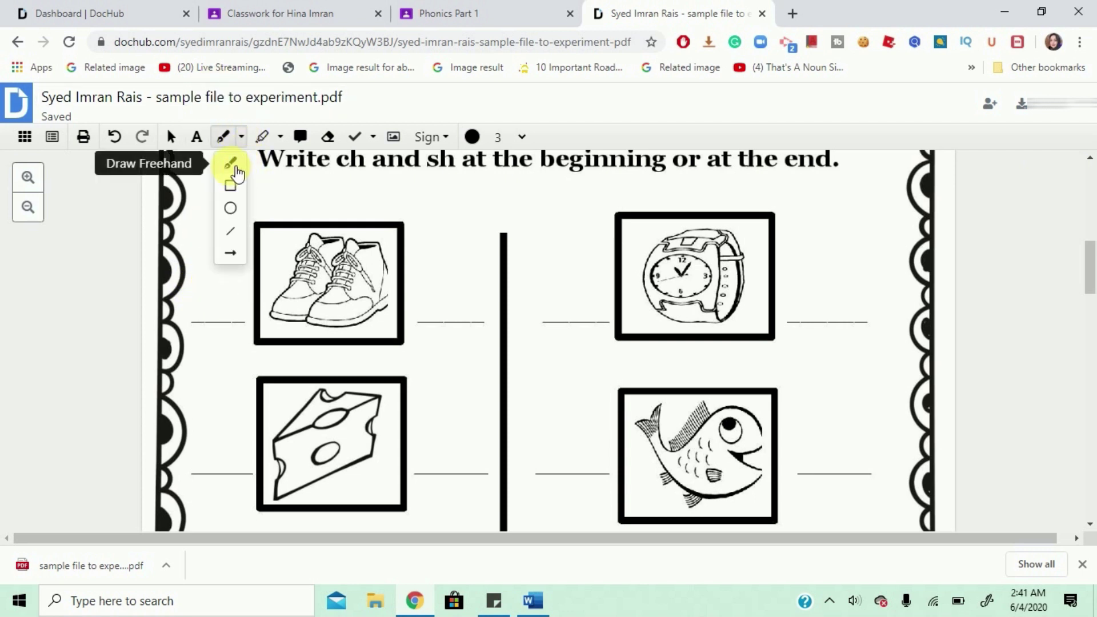
{"action": "left_click", "coordinate": [236, 168]}
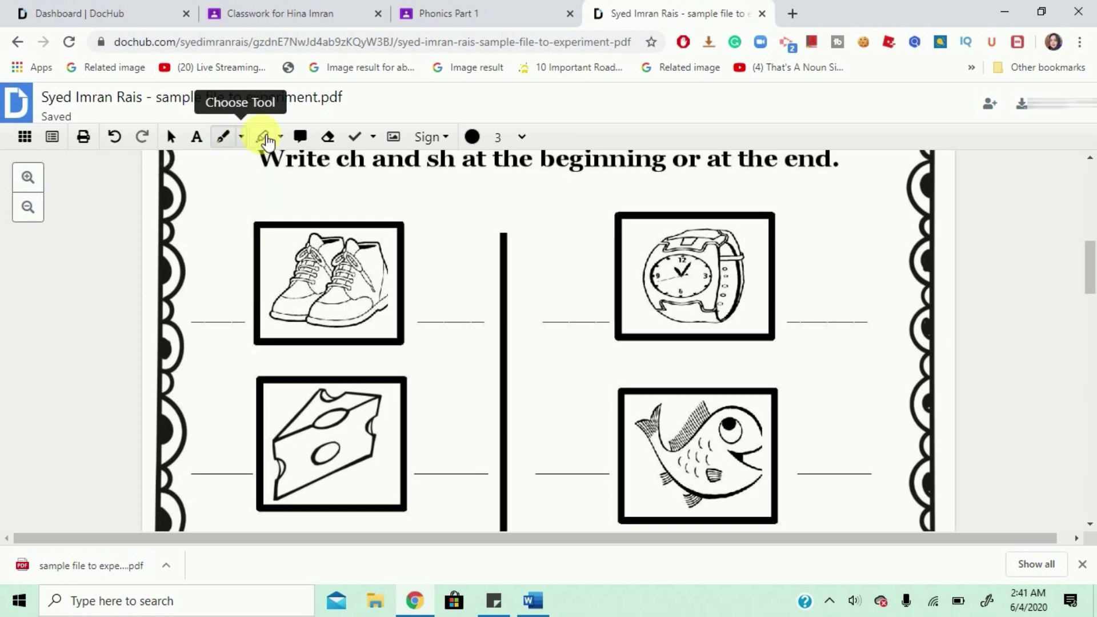
{"action": "left_click", "coordinate": [472, 137]}
{"action": "left_click", "coordinate": [539, 198]}
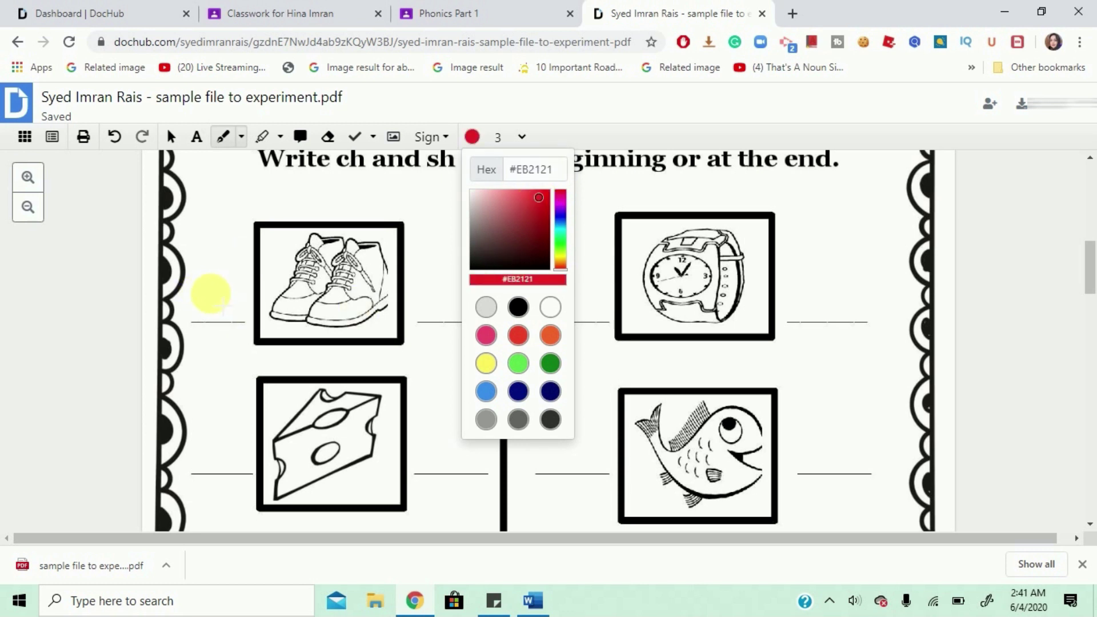
Handwrite 'sh' before the shoes, redrawing the h, and 'ch' after the watch
{"action": "mouse_move", "coordinate": [210, 294]}
{"action": "left_mouse_down"}
{"action": "mouse_move", "coordinate": [200, 291]}
{"action": "mouse_move", "coordinate": [179, 315]}
{"action": "left_mouse_up"}
{"action": "mouse_move", "coordinate": [212, 256]}
{"action": "left_mouse_down"}
{"action": "mouse_move", "coordinate": [211, 303]}
{"action": "mouse_move", "coordinate": [235, 313]}
{"action": "left_mouse_up"}
{"action": "key", "text": "ctrl+z"}
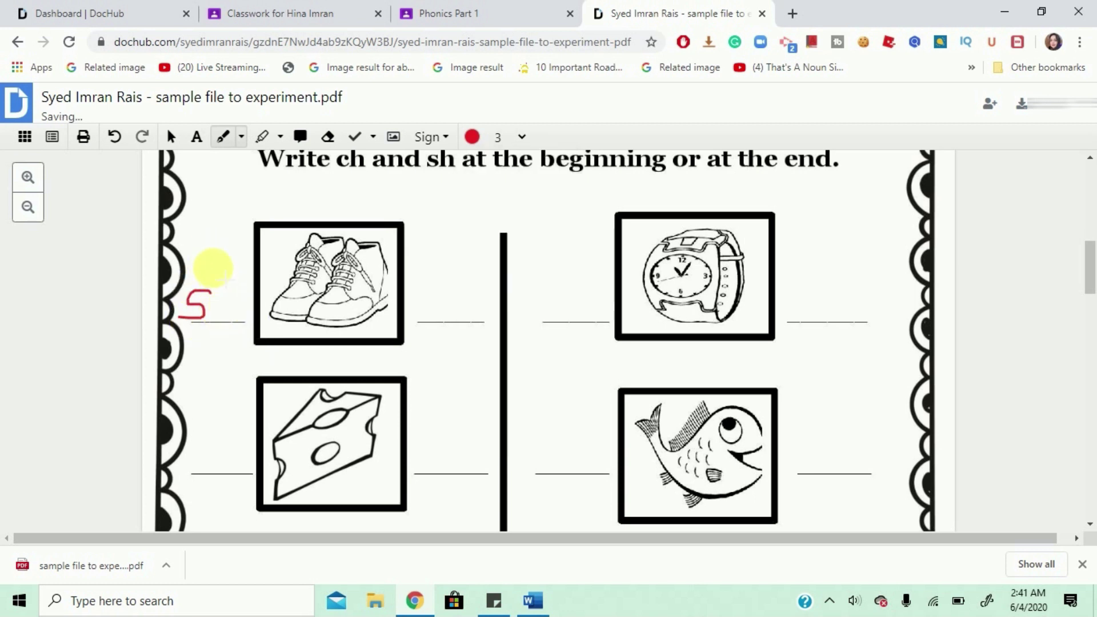
{"action": "left_click_drag", "start_coordinate": [213, 257], "coordinate": [222, 313]}
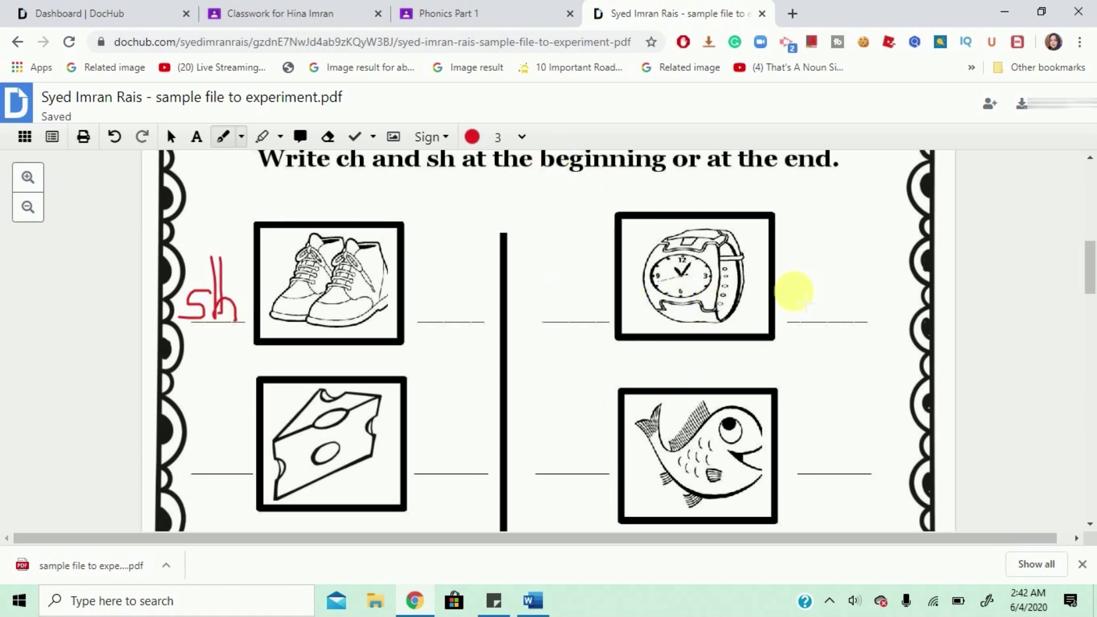
{"action": "left_click_drag", "start_coordinate": [826, 287], "coordinate": [802, 311]}
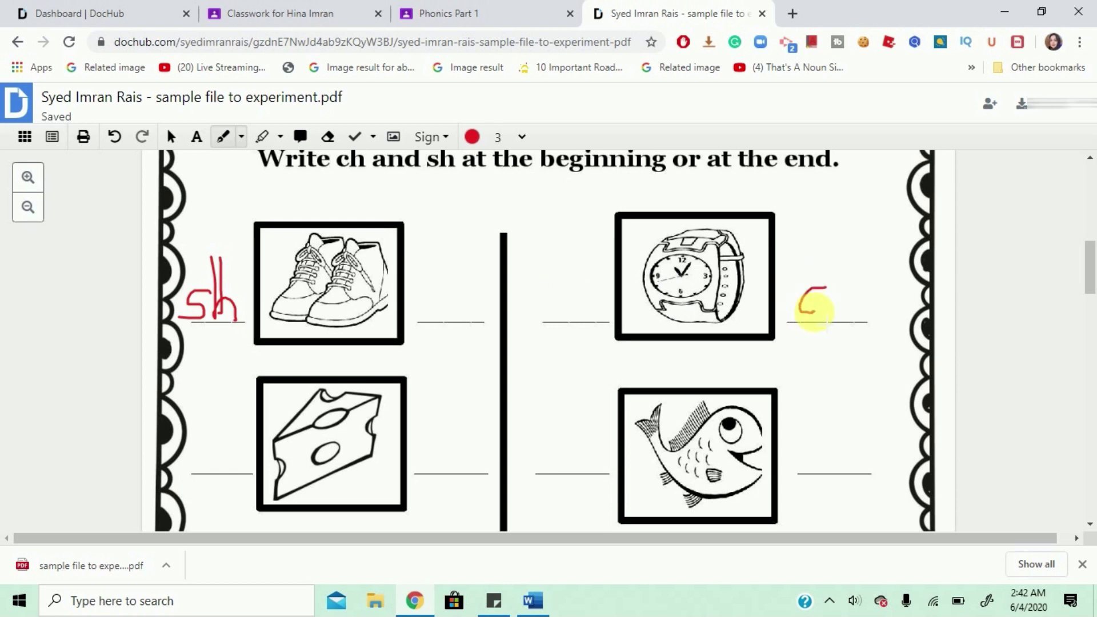
{"action": "mouse_move", "coordinate": [838, 246]}
{"action": "left_mouse_down"}
{"action": "mouse_move", "coordinate": [845, 303]}
{"action": "mouse_move", "coordinate": [862, 286]}
{"action": "mouse_move", "coordinate": [870, 310]}
{"action": "left_mouse_up"}
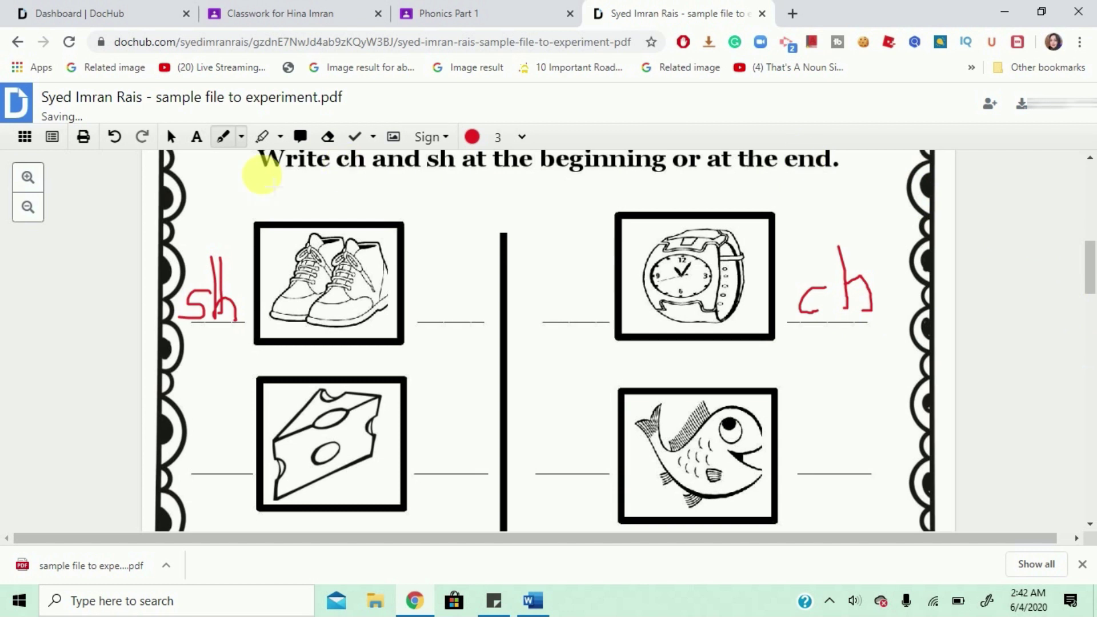
{"action": "left_click", "coordinate": [266, 140]}
Highlight 'vowel sound.' in the heading and change the highlight colour to blue (#3858FF)
{"action": "left_click_drag", "start_coordinate": [1089, 260], "coordinate": [1088, 190]}
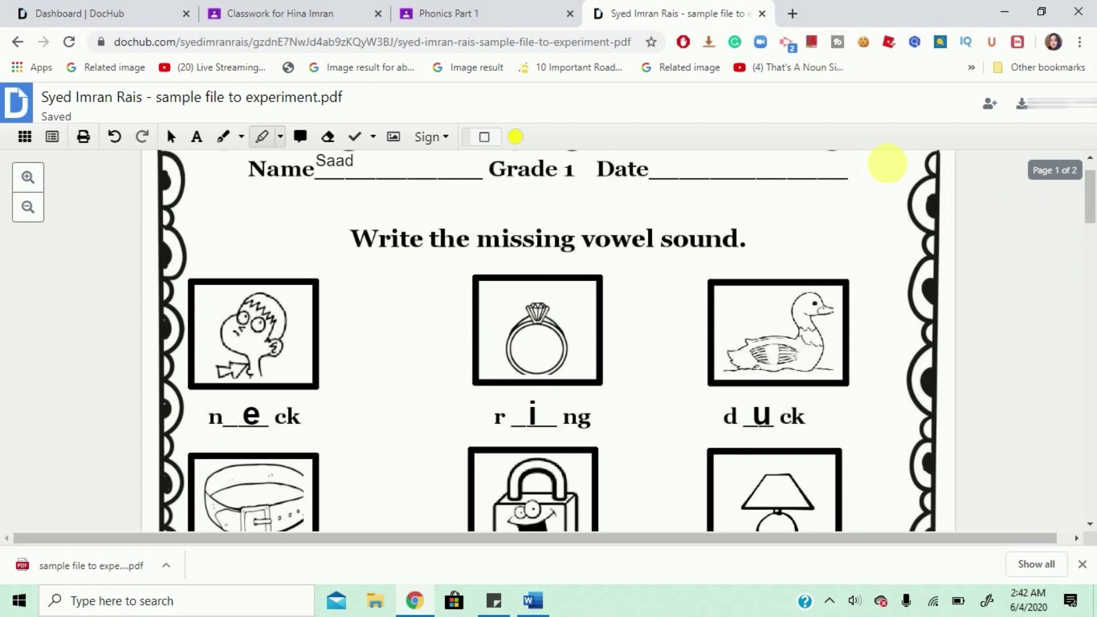
{"action": "left_click", "coordinate": [282, 139]}
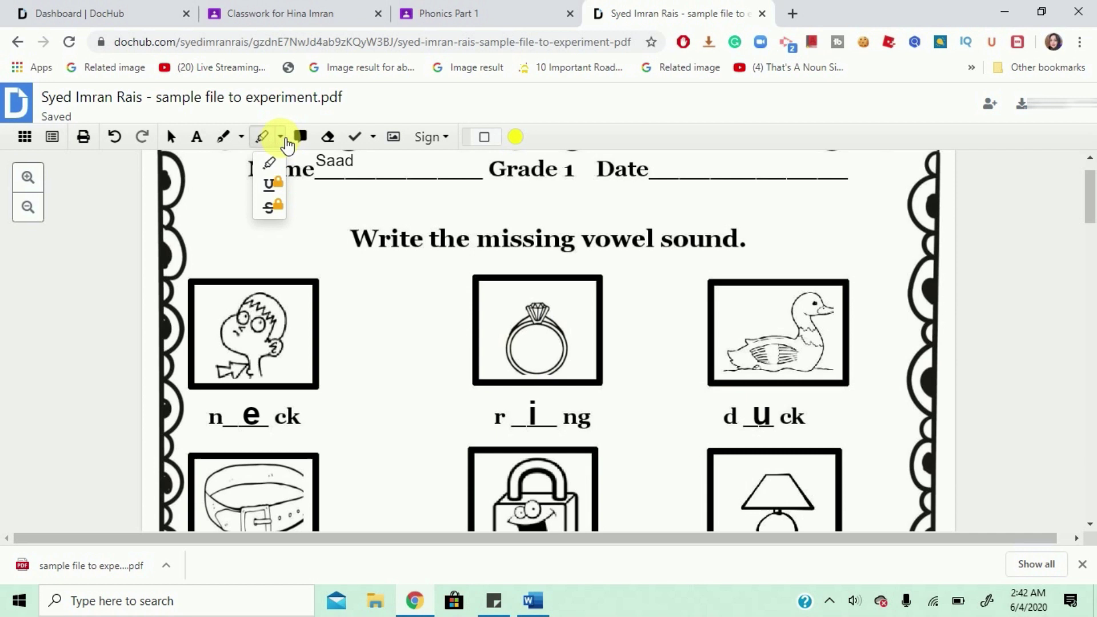
{"action": "left_click", "coordinate": [263, 138]}
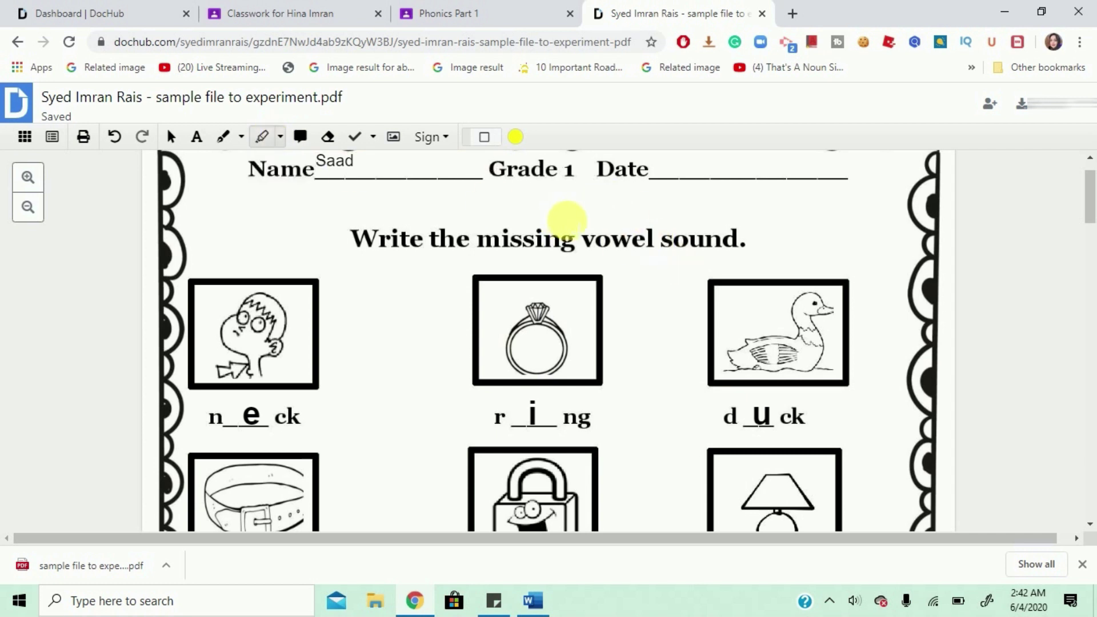
{"action": "mouse_move", "coordinate": [580, 223]}
{"action": "left_mouse_down"}
{"action": "mouse_move", "coordinate": [600, 238]}
{"action": "mouse_move", "coordinate": [746, 248]}
{"action": "left_mouse_up"}
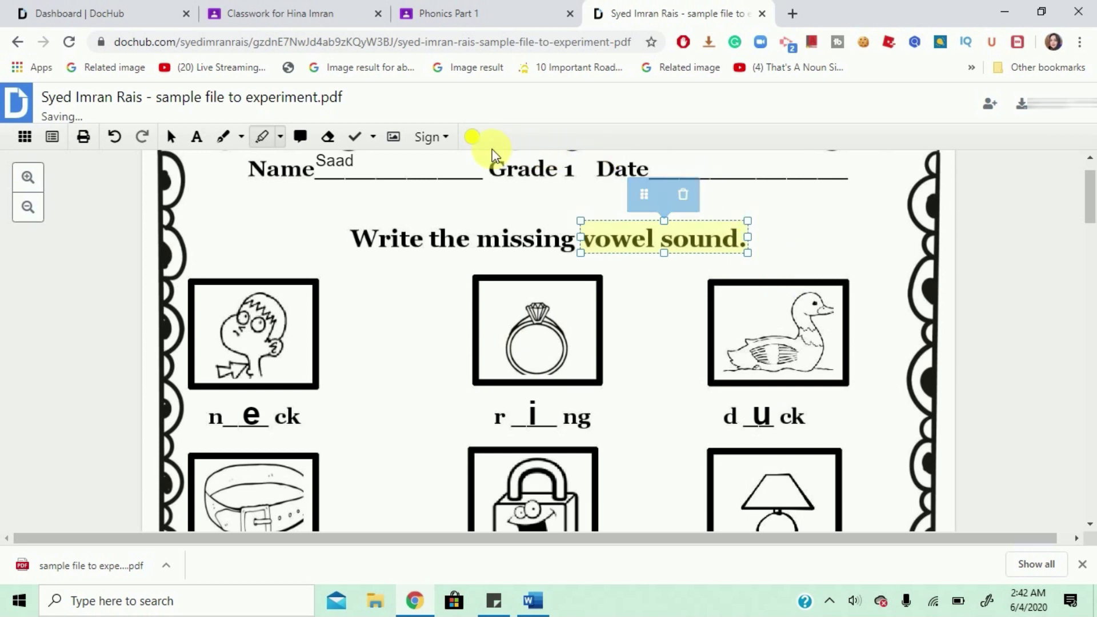
{"action": "left_click", "coordinate": [472, 137]}
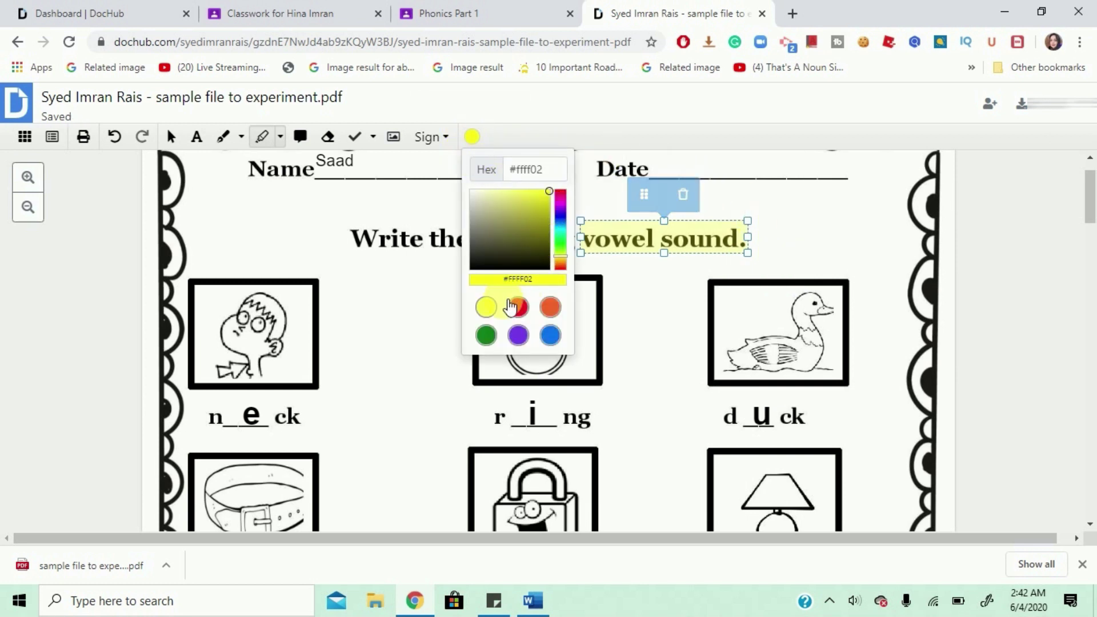
{"action": "left_click", "coordinate": [487, 309]}
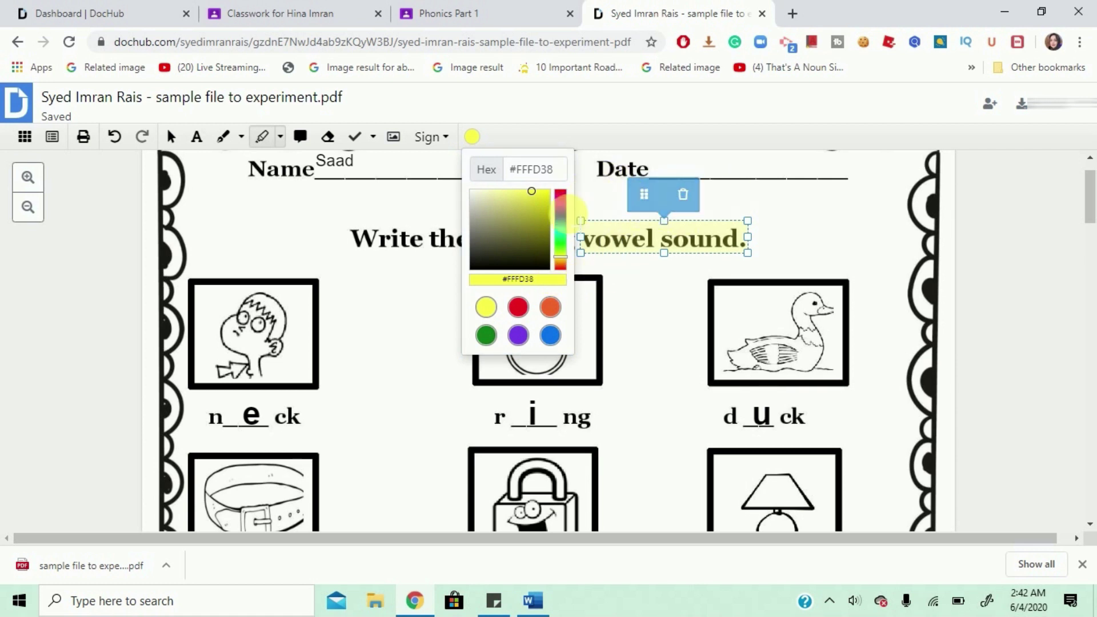
{"action": "left_click", "coordinate": [560, 219]}
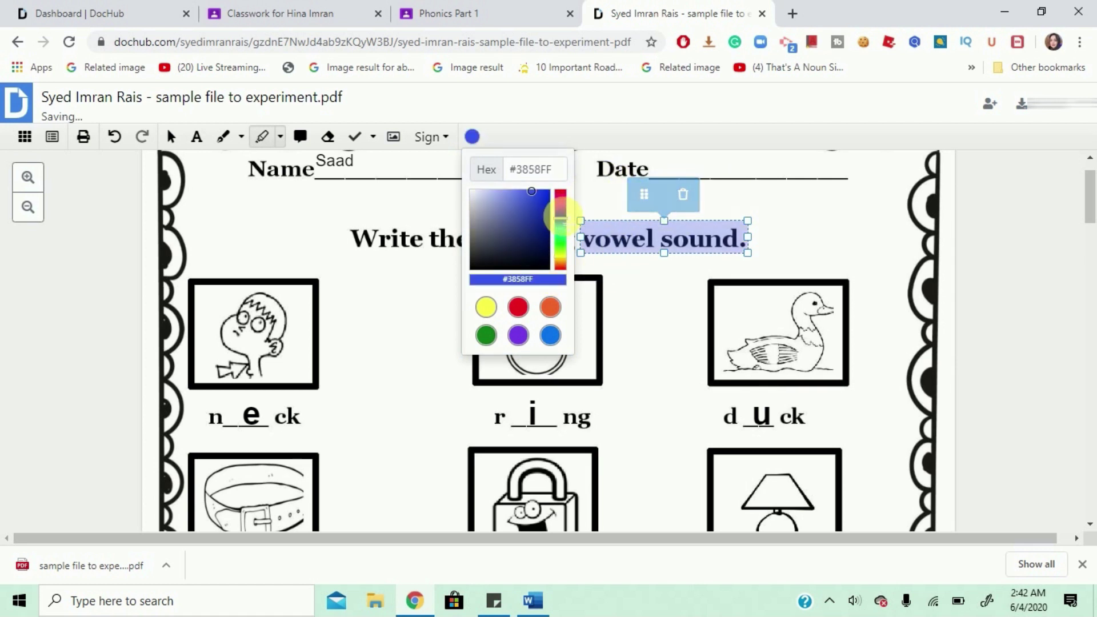
{"action": "left_click", "coordinate": [772, 136]}
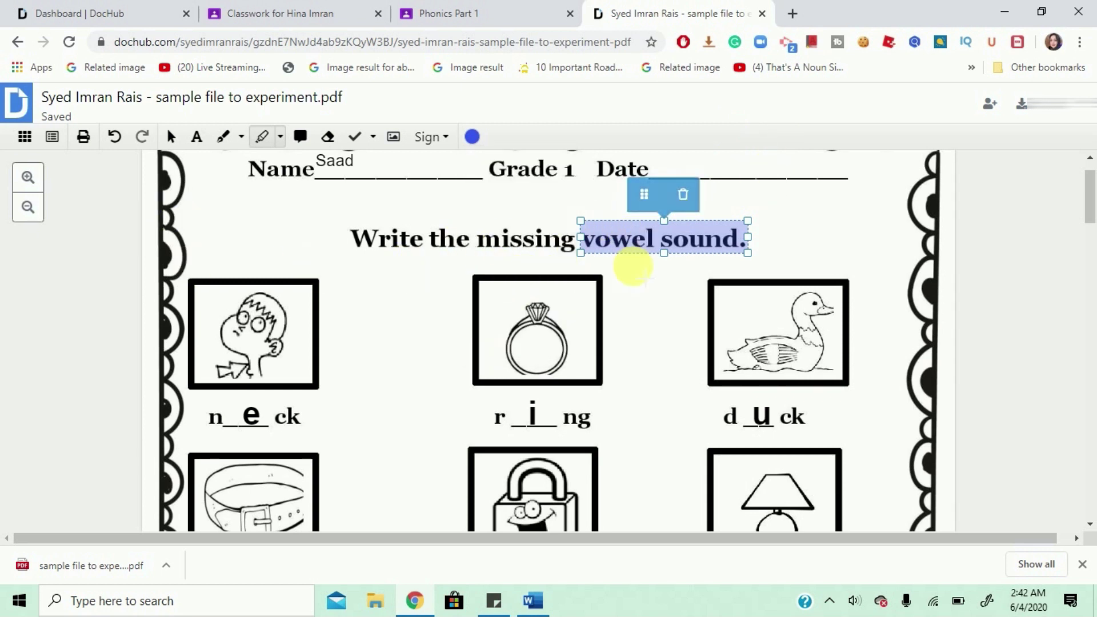
{"action": "left_click", "coordinate": [631, 265]}
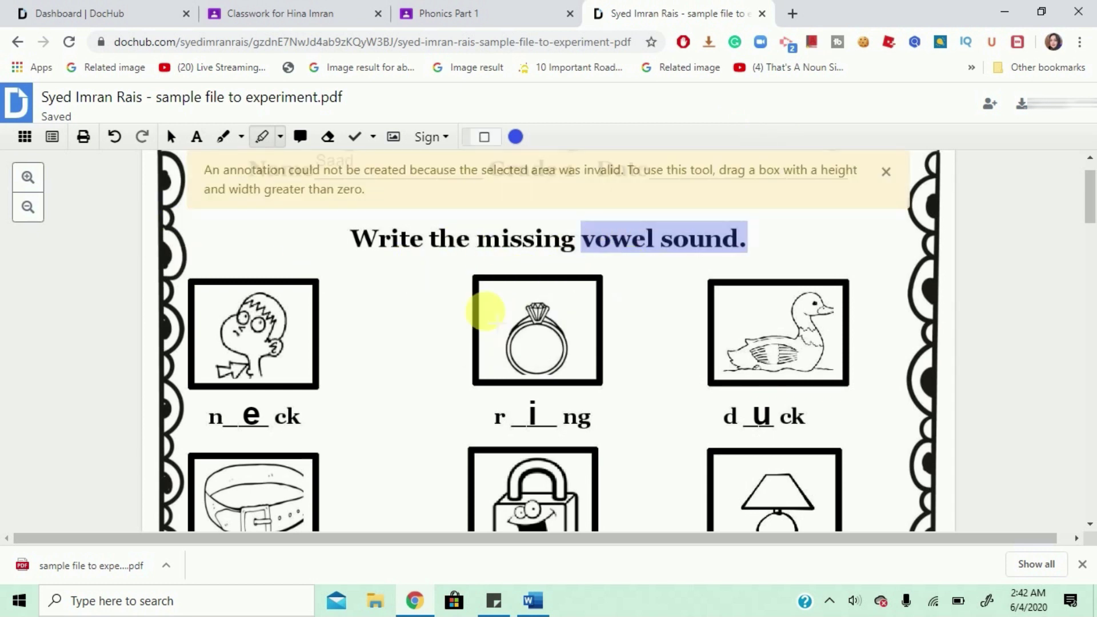
Pin an 'I dont remember' comment on the fish picture's corner and scroll to check
{"action": "left_click", "coordinate": [313, 145]}
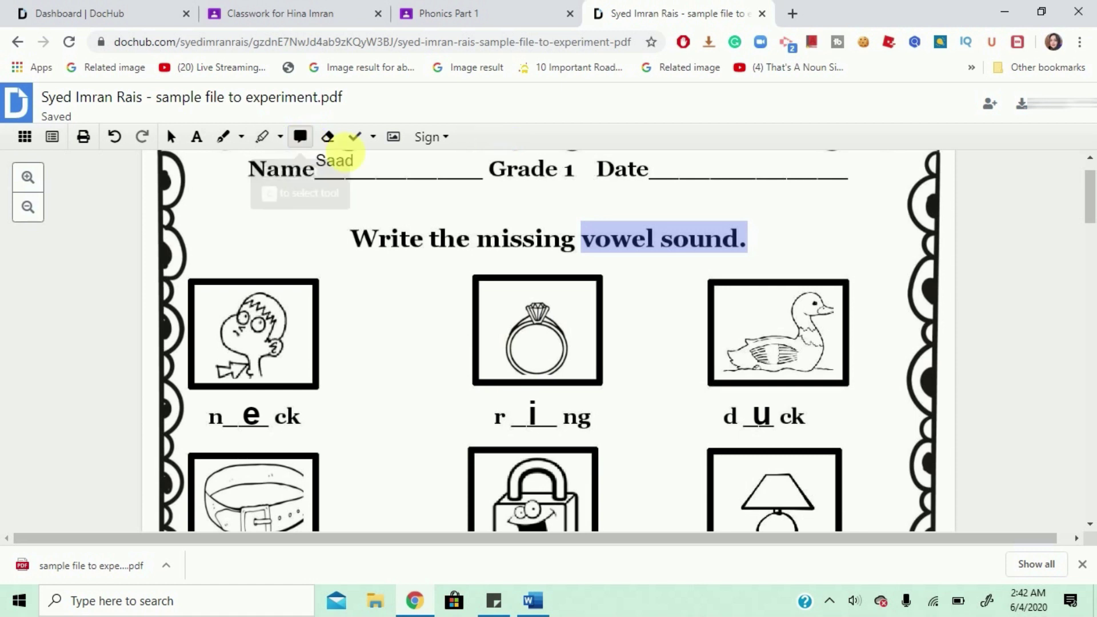
{"action": "left_click_drag", "start_coordinate": [1092, 193], "coordinate": [1090, 305]}
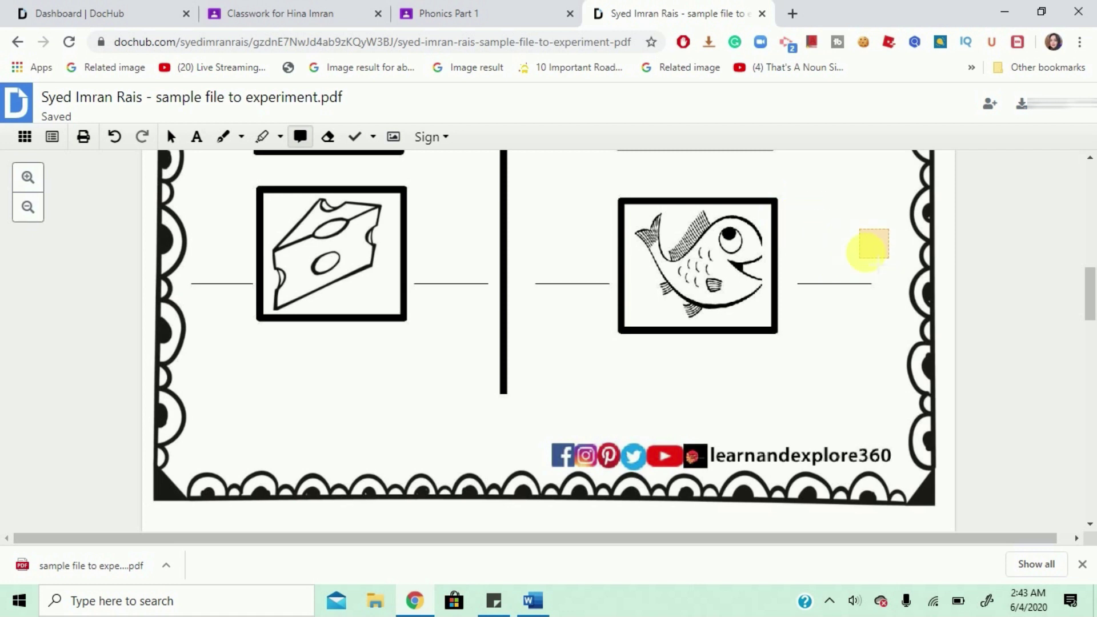
{"action": "left_click", "coordinate": [868, 251]}
{"action": "left_click", "coordinate": [951, 268]}
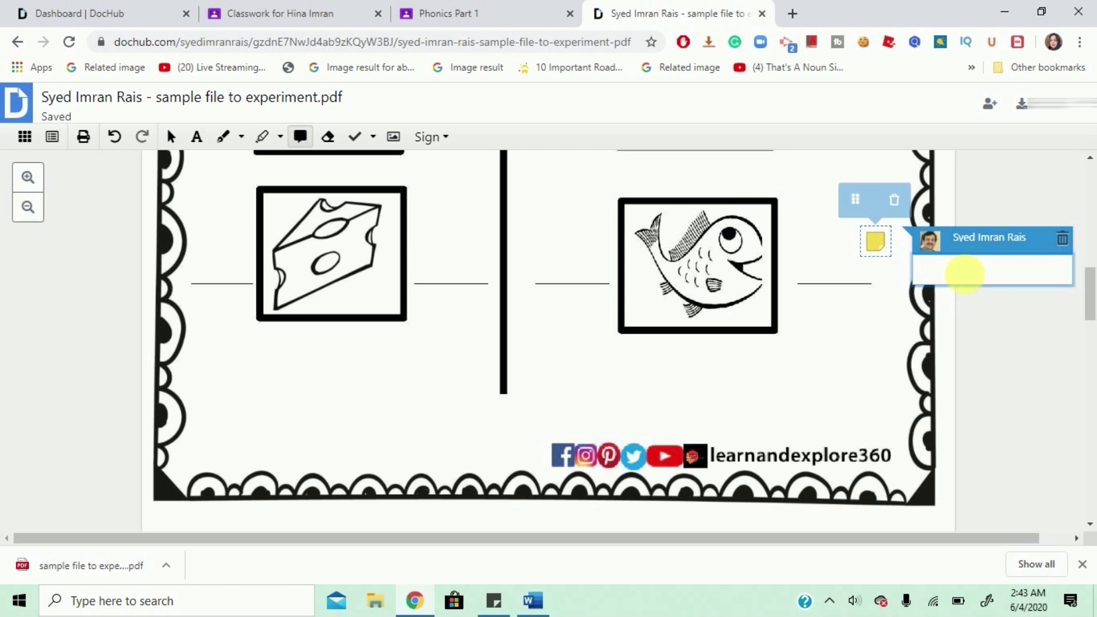
{"action": "left_click_drag", "start_coordinate": [856, 200], "coordinate": [741, 169]}
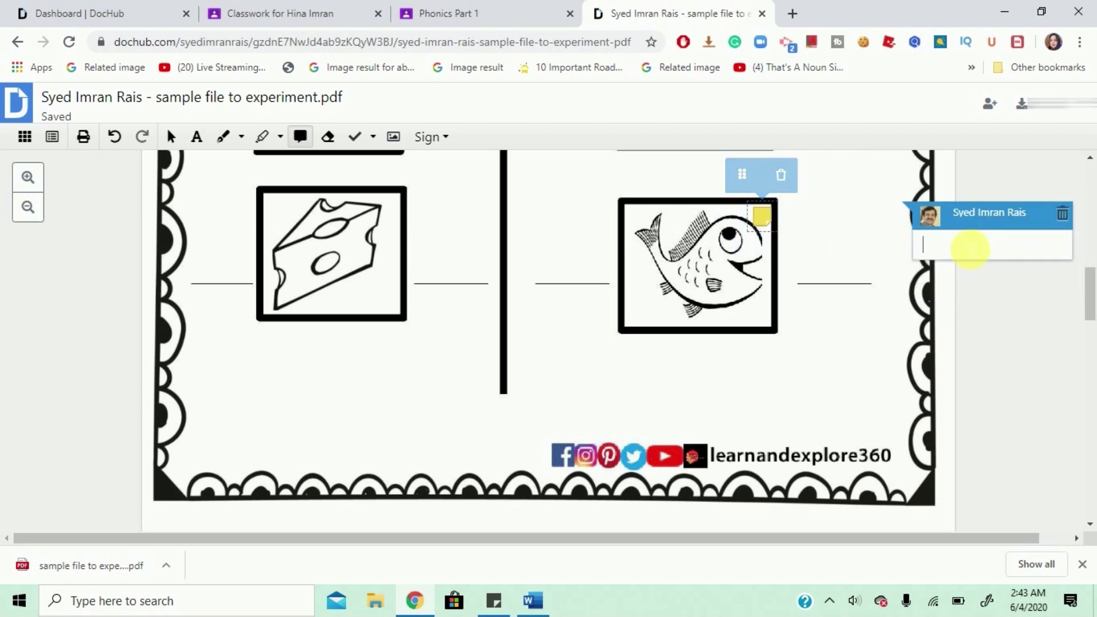
{"action": "left_click", "coordinate": [969, 249]}
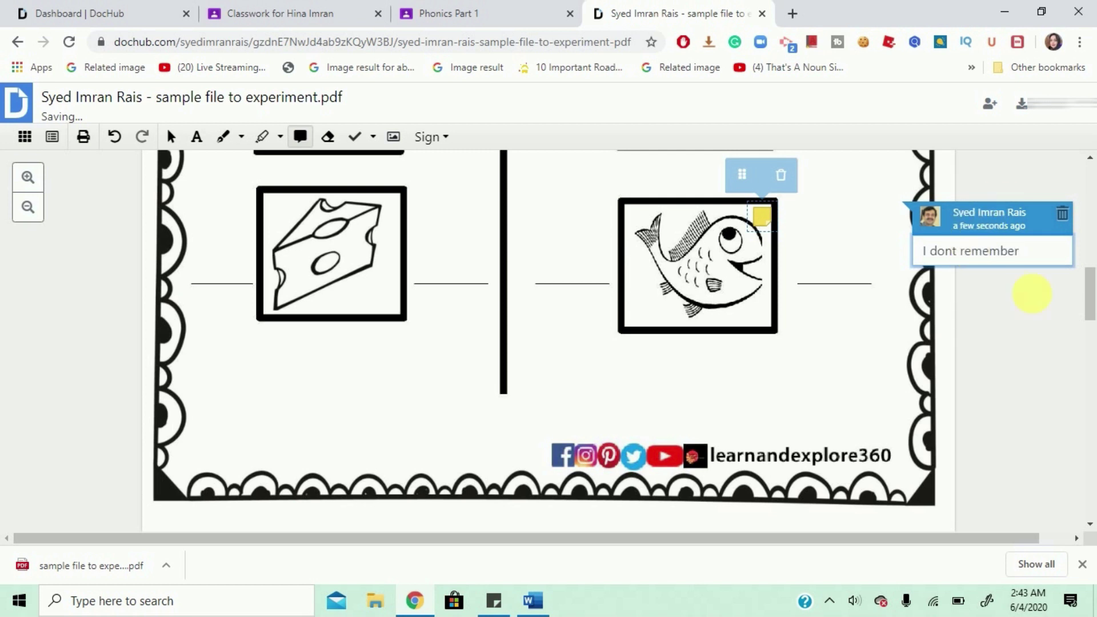
{"action": "key", "text": "Return"}
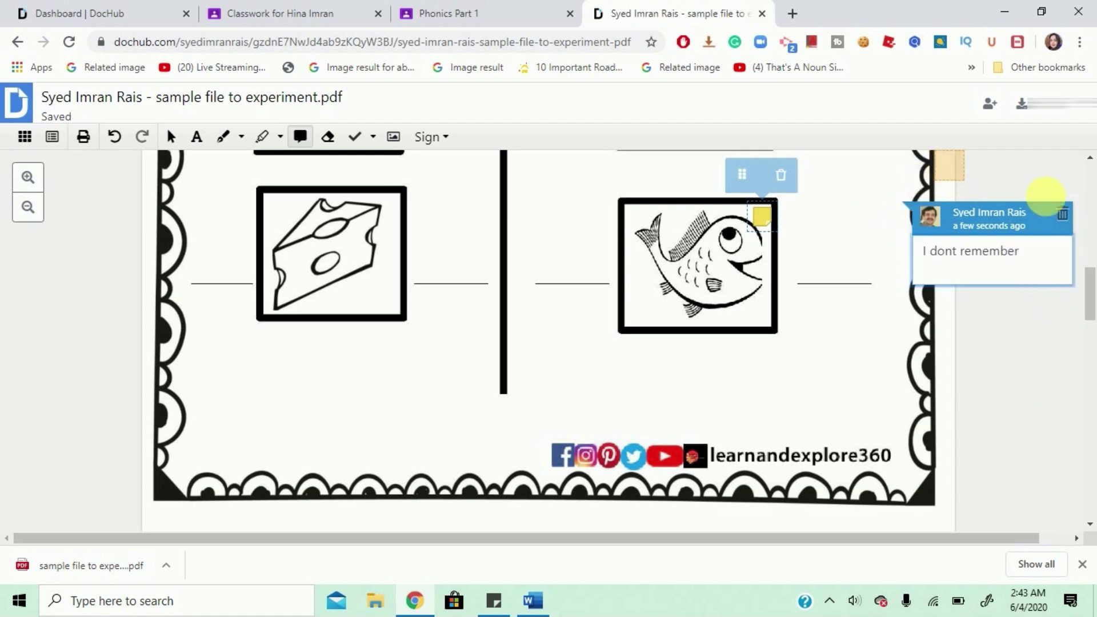
{"action": "left_click_drag", "start_coordinate": [1088, 294], "coordinate": [569, 127]}
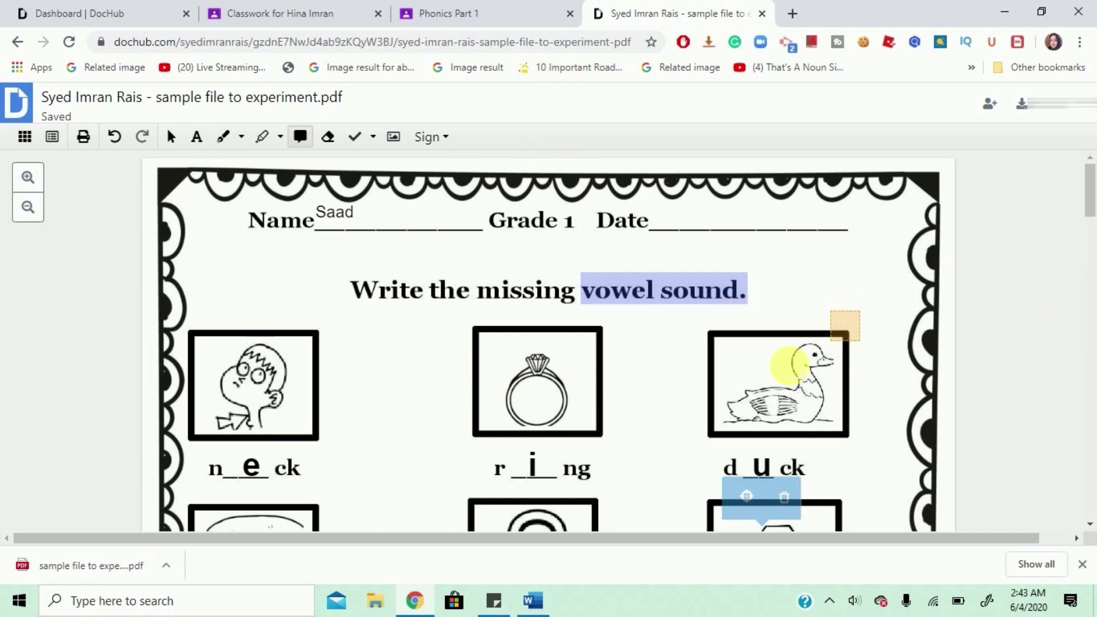
{"action": "left_click_drag", "start_coordinate": [1084, 191], "coordinate": [1092, 167]}
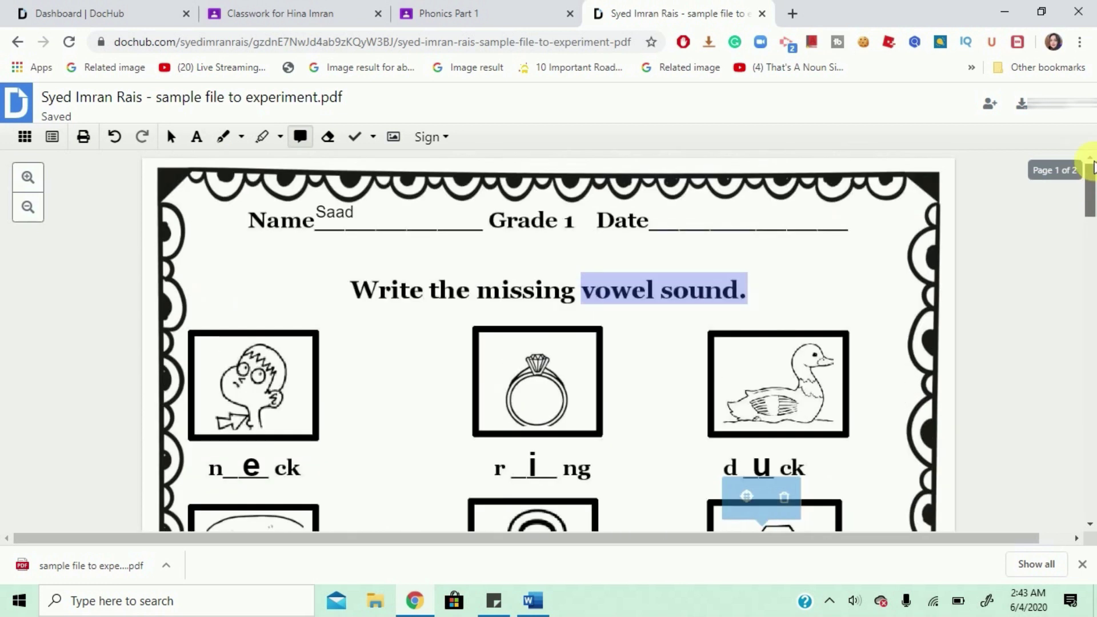
Choose exporting the worksheet to Google Drive as a new copy
{"action": "left_click", "coordinate": [1021, 106]}
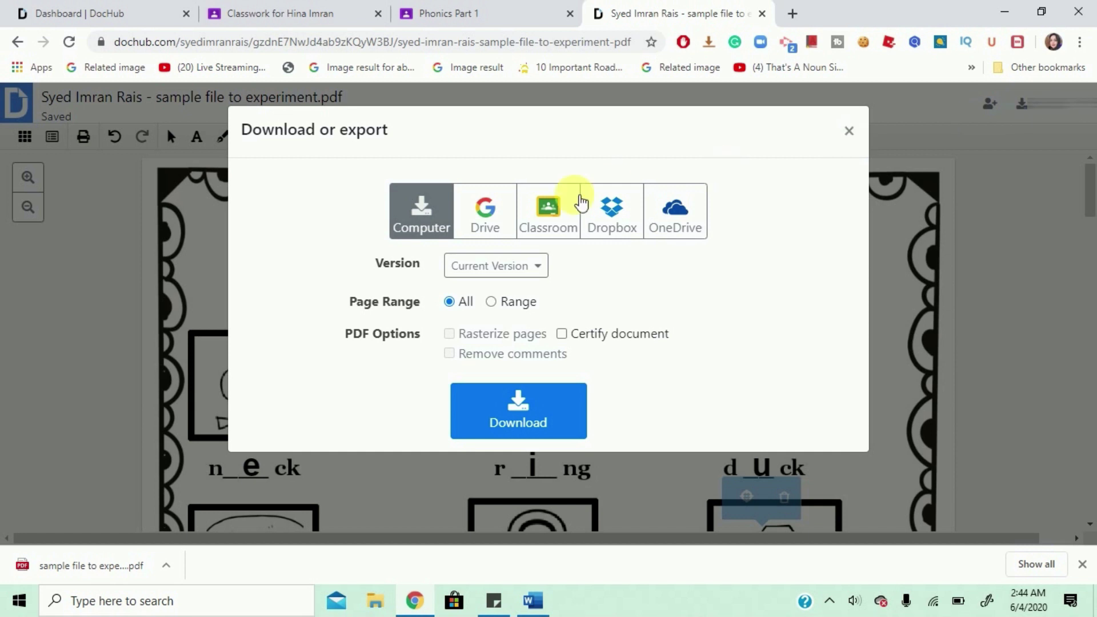
{"action": "left_click", "coordinate": [494, 214]}
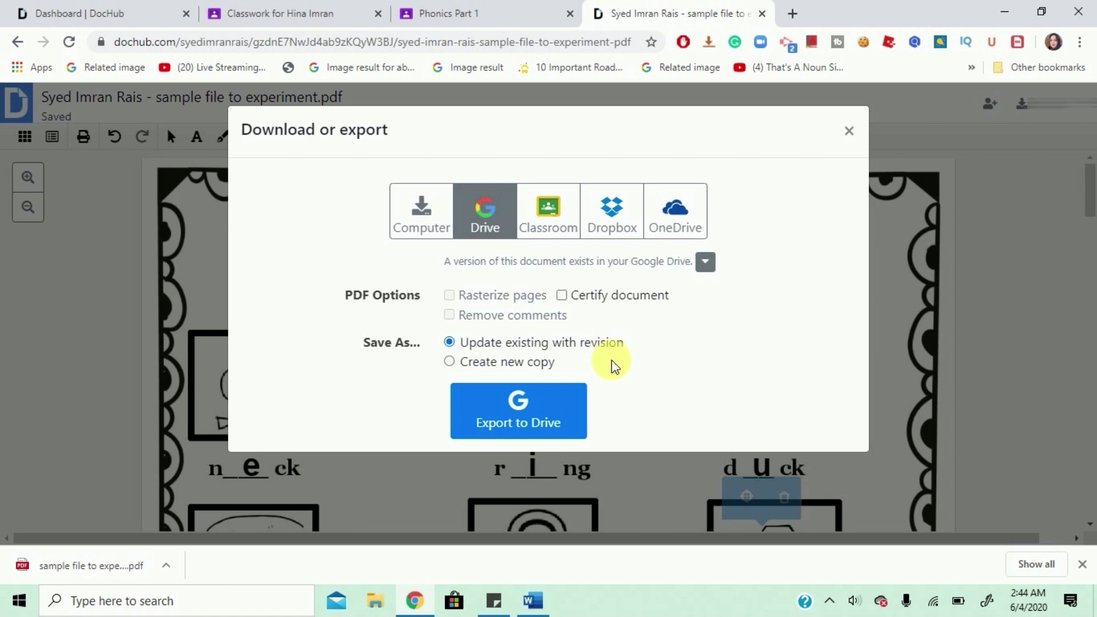
{"action": "left_click", "coordinate": [453, 364]}
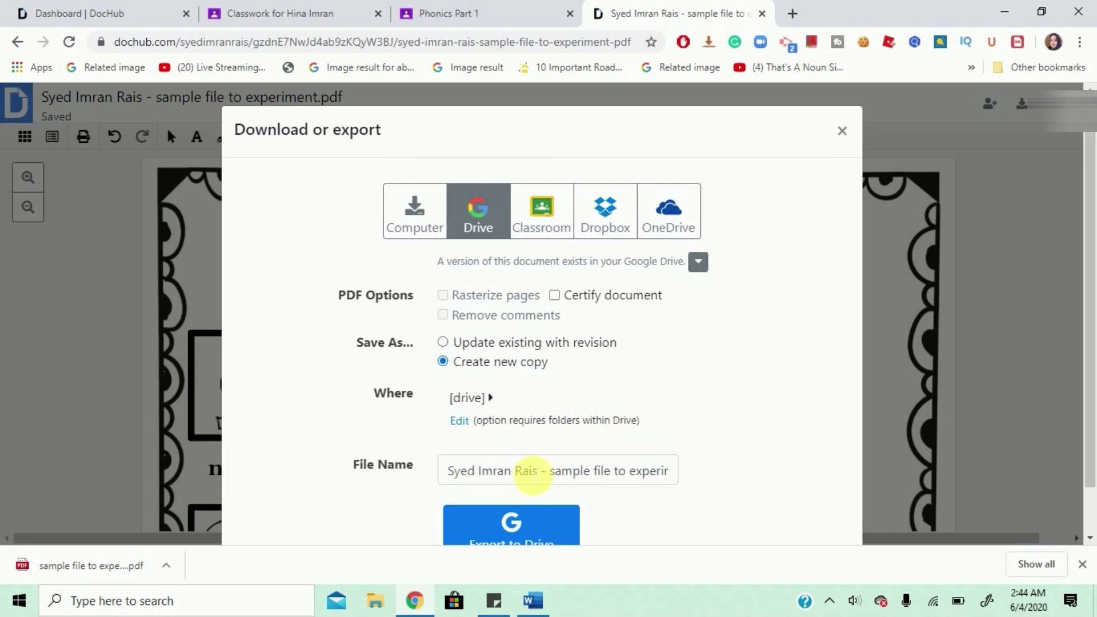
Rename the copy to end 'Sample file to experiment edited' and export it to Drive
{"action": "left_click", "coordinate": [652, 471]}
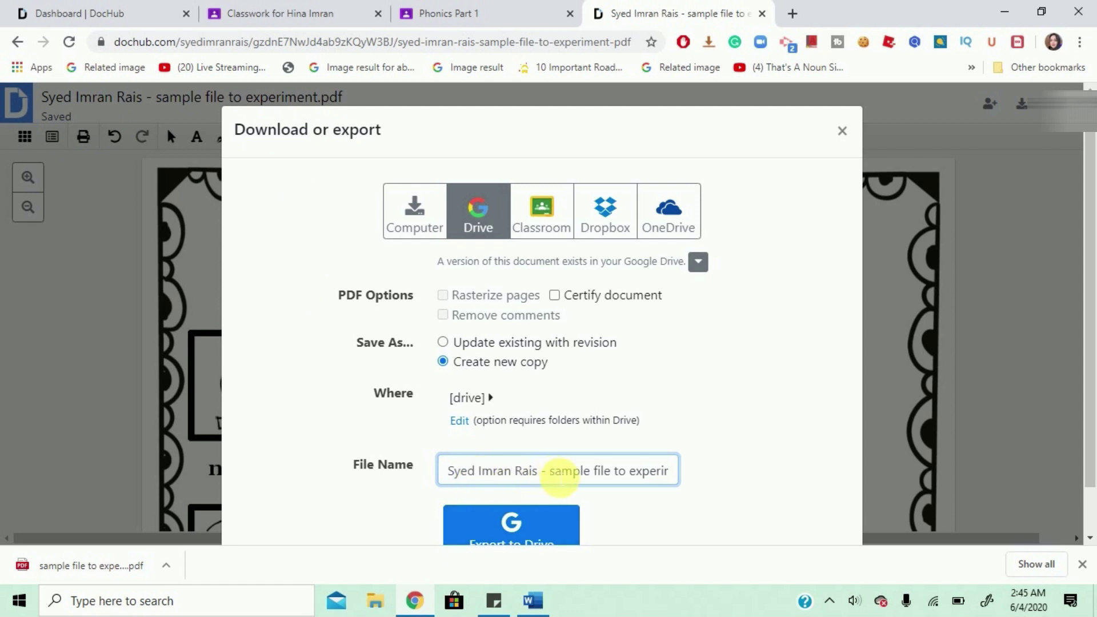
{"action": "left_click", "coordinate": [558, 475]}
{"action": "key", "text": "BackSpace"}
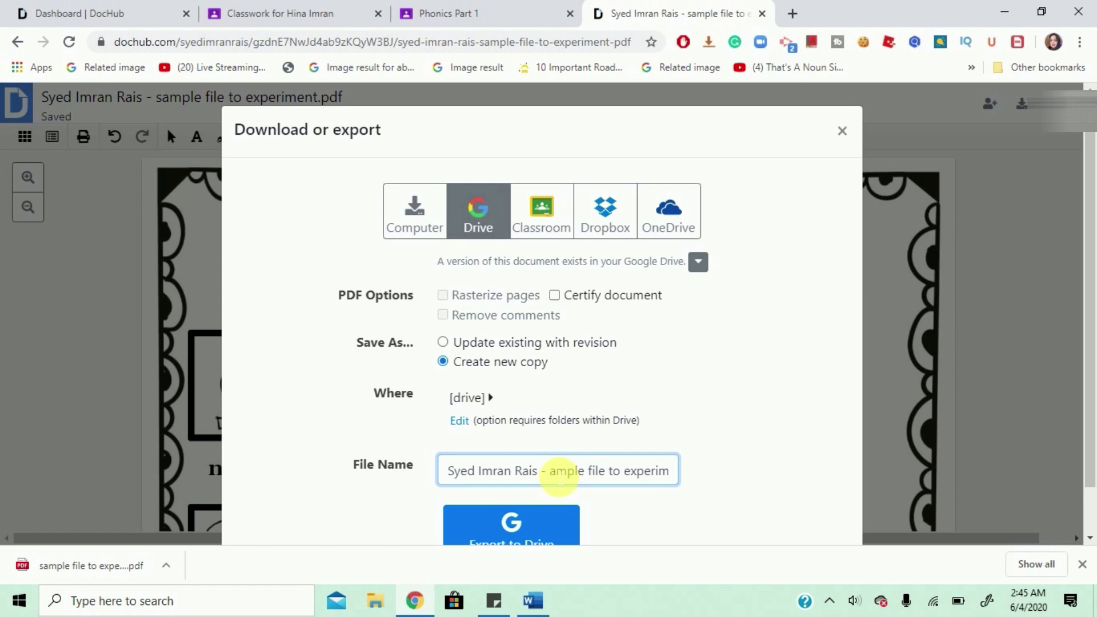
{"action": "type", "text": "S"}
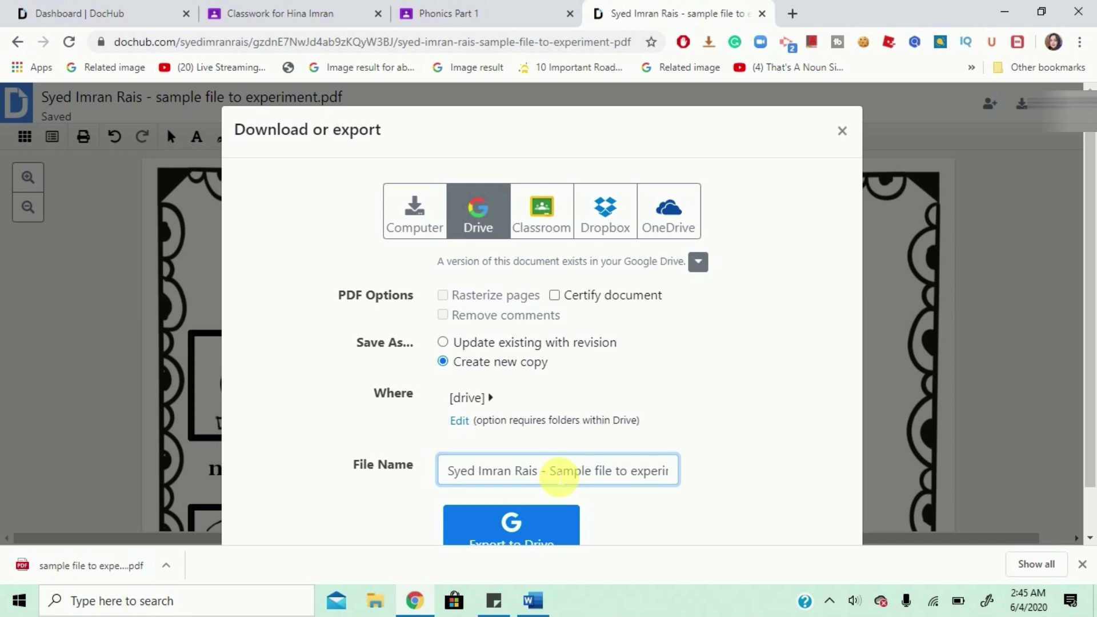
{"action": "left_click", "coordinate": [644, 473]}
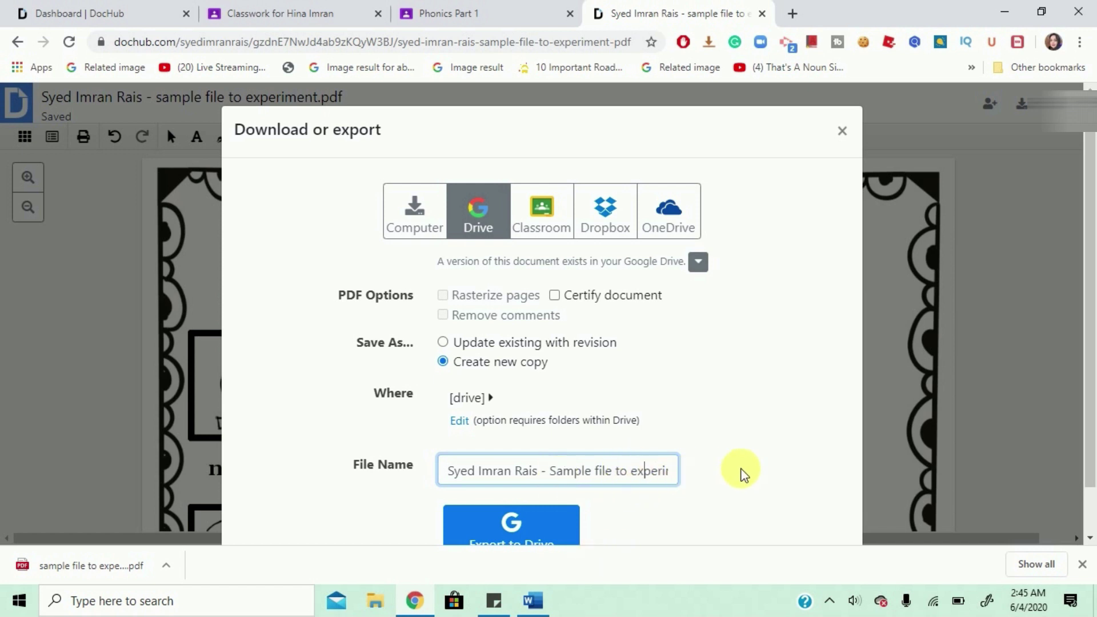
{"action": "key", "text": "Right"}
{"action": "left_click", "coordinate": [657, 472]}
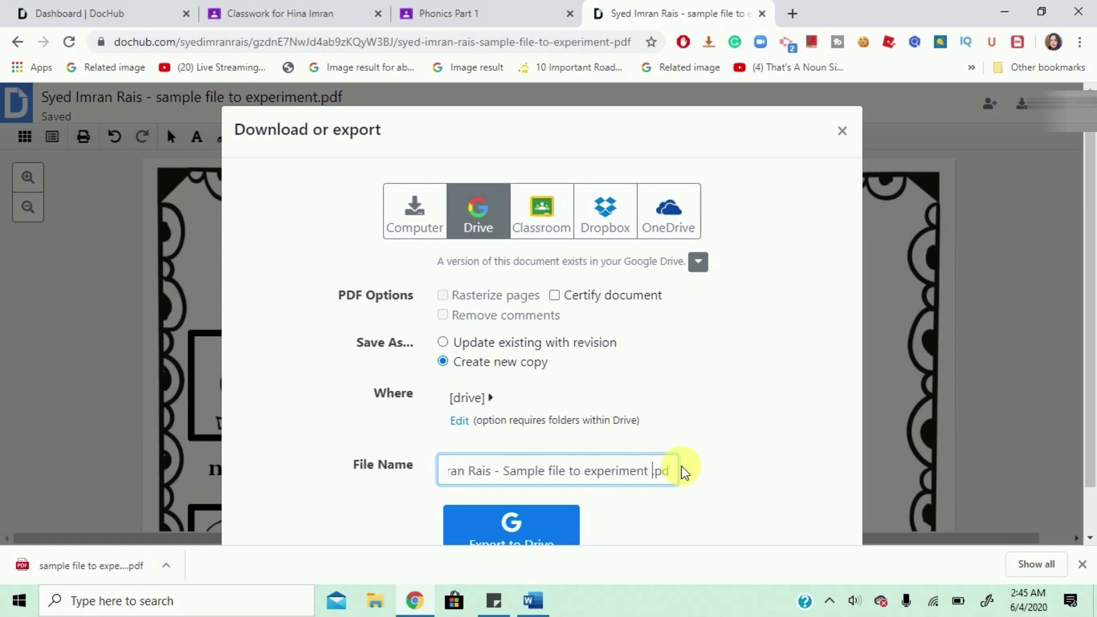
{"action": "type", "text": "edited"}
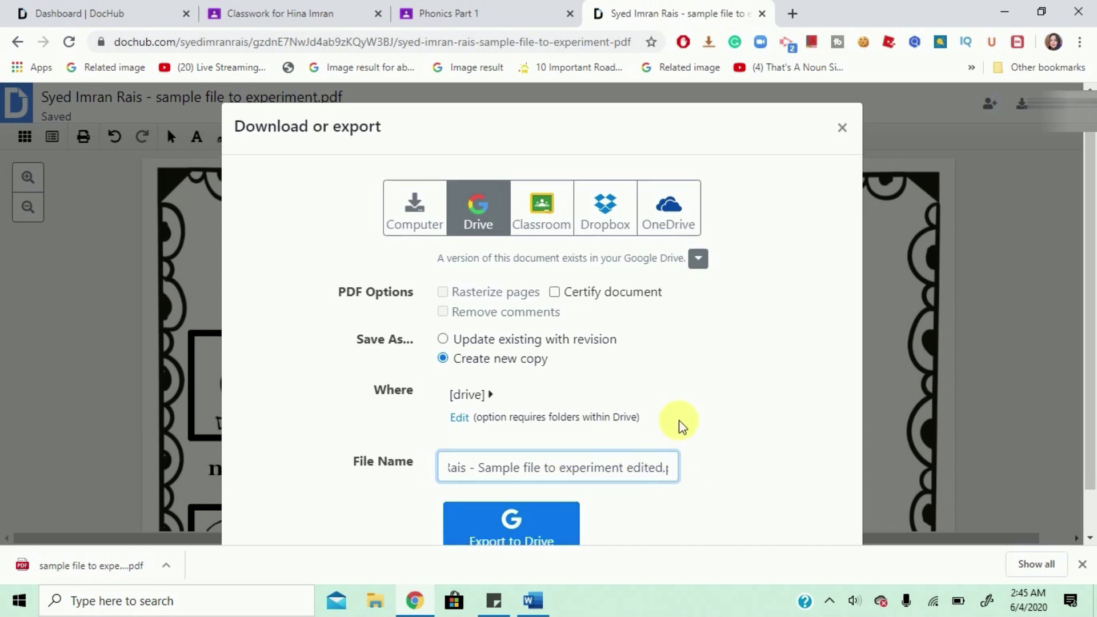
{"action": "scroll", "coordinate": [679, 423], "scroll_direction": "down", "scroll_amount": 1}
{"action": "left_click", "coordinate": [525, 479]}
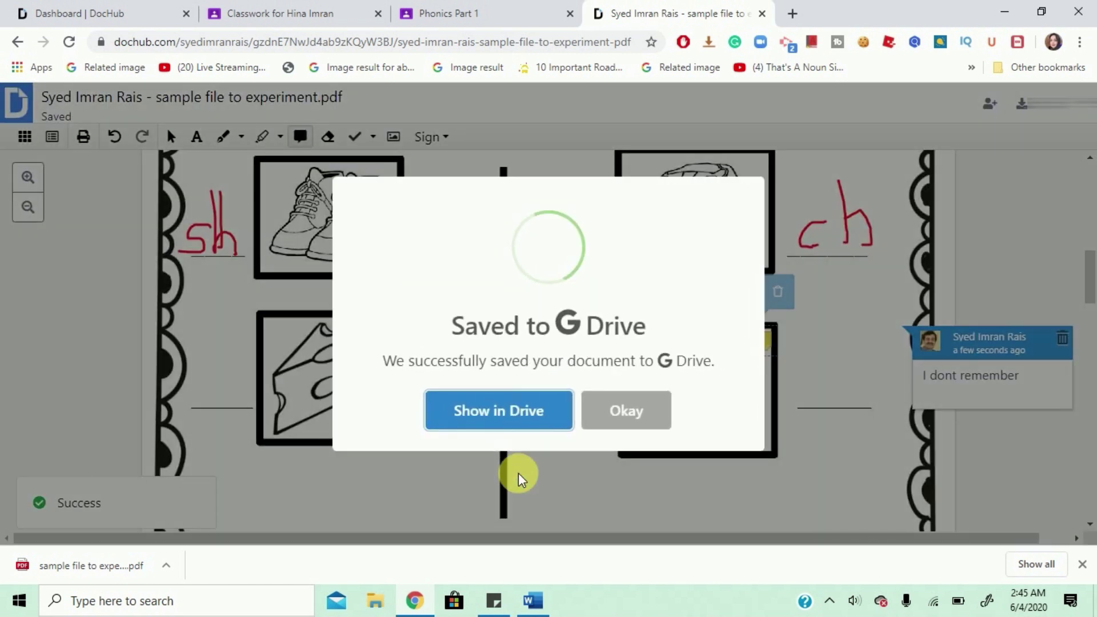
Open the saved copy in Google Drive and check its annotations and 'I dont remember' comment
{"action": "left_click", "coordinate": [521, 410]}
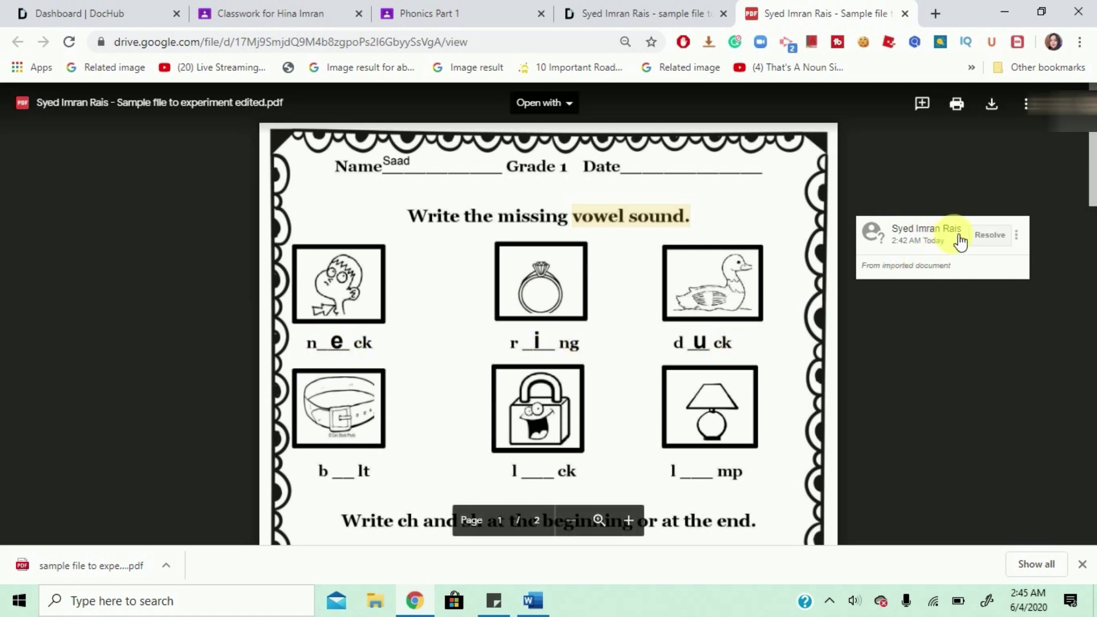
{"action": "scroll", "coordinate": [995, 333], "scroll_direction": "down", "scroll_amount": 7}
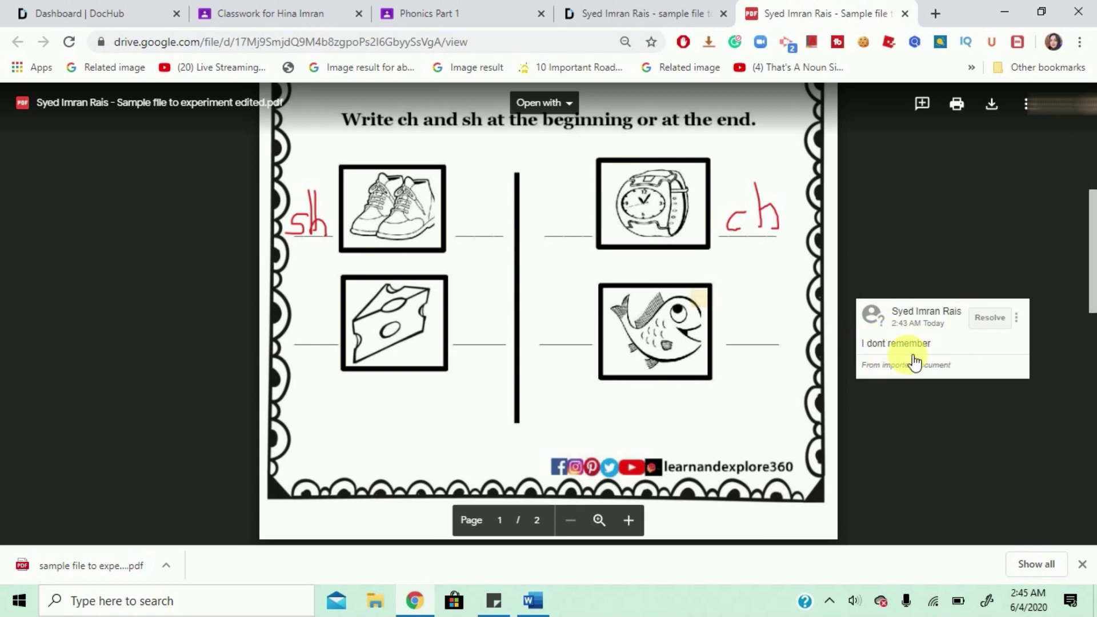
{"action": "left_click", "coordinate": [898, 347]}
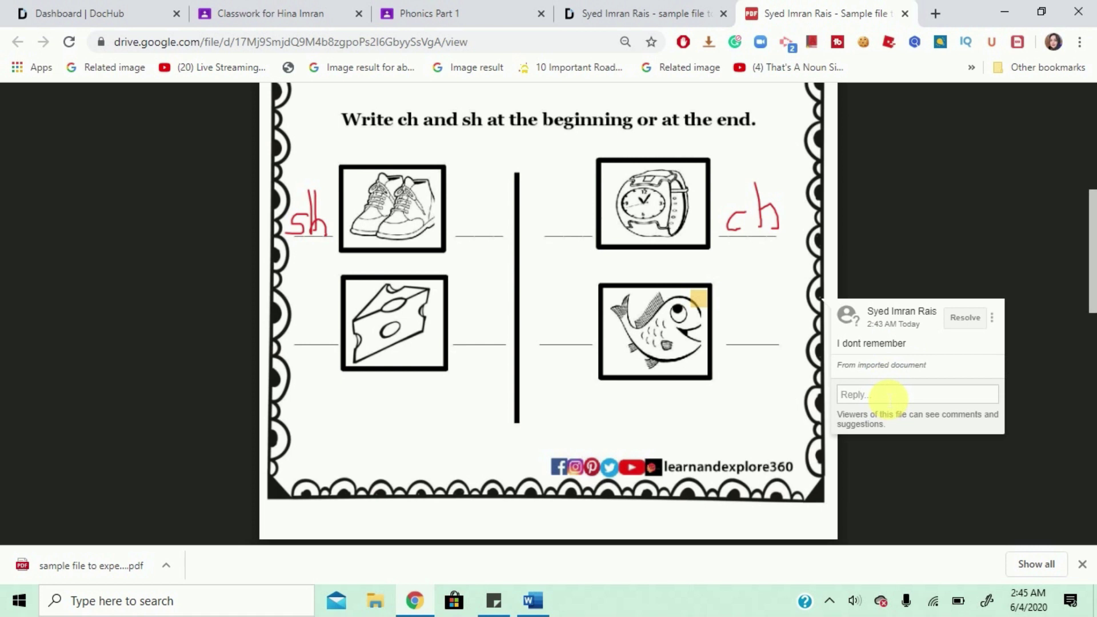
{"action": "left_click_drag", "start_coordinate": [1089, 226], "coordinate": [913, 93]}
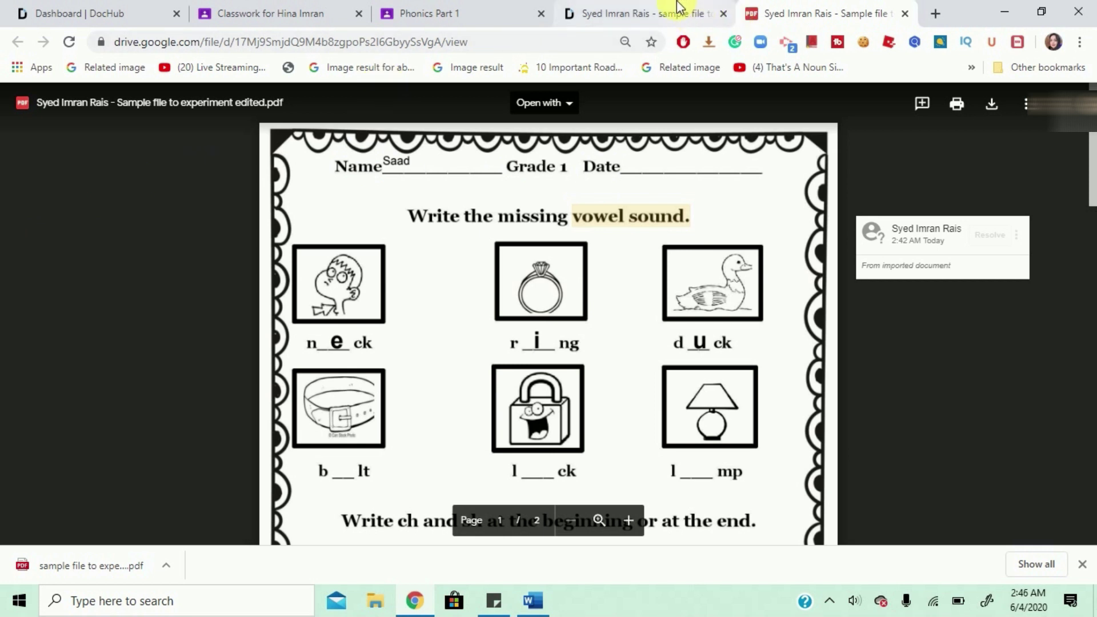
Attach the edited worksheet PDF from Google Drive to the Phonics Part 1 student work
{"action": "left_click", "coordinate": [472, 12]}
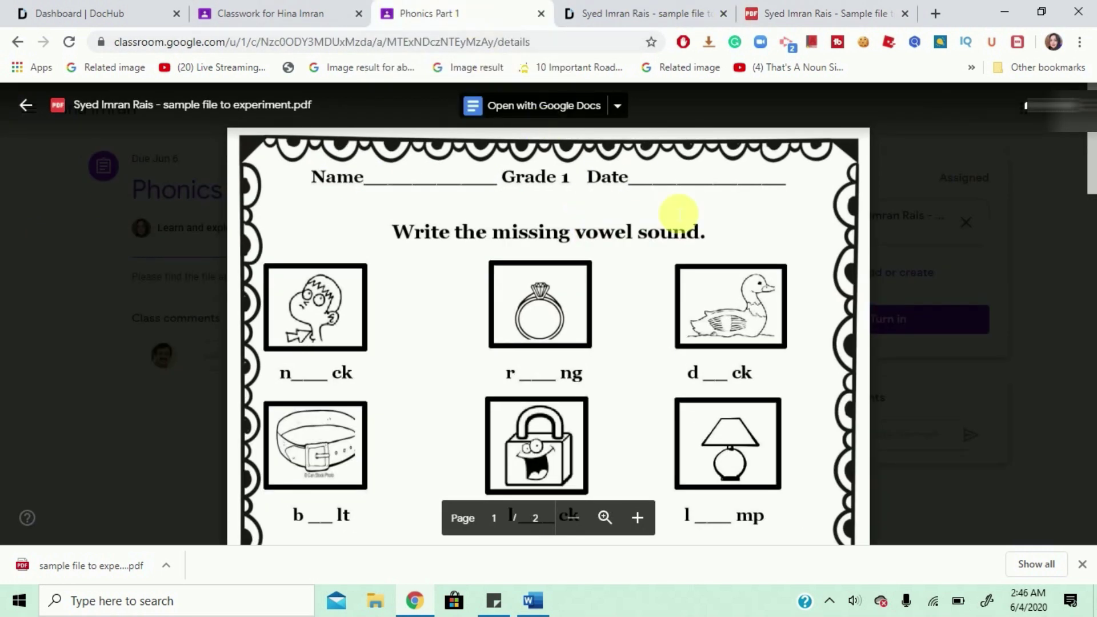
{"action": "left_click", "coordinate": [22, 107]}
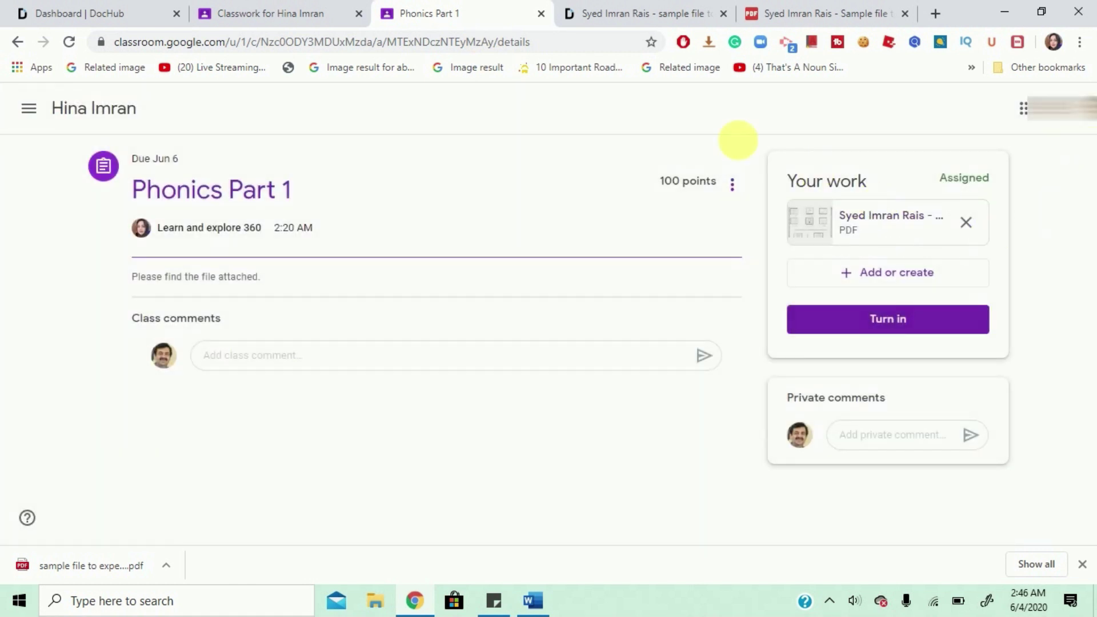
{"action": "left_click", "coordinate": [876, 281]}
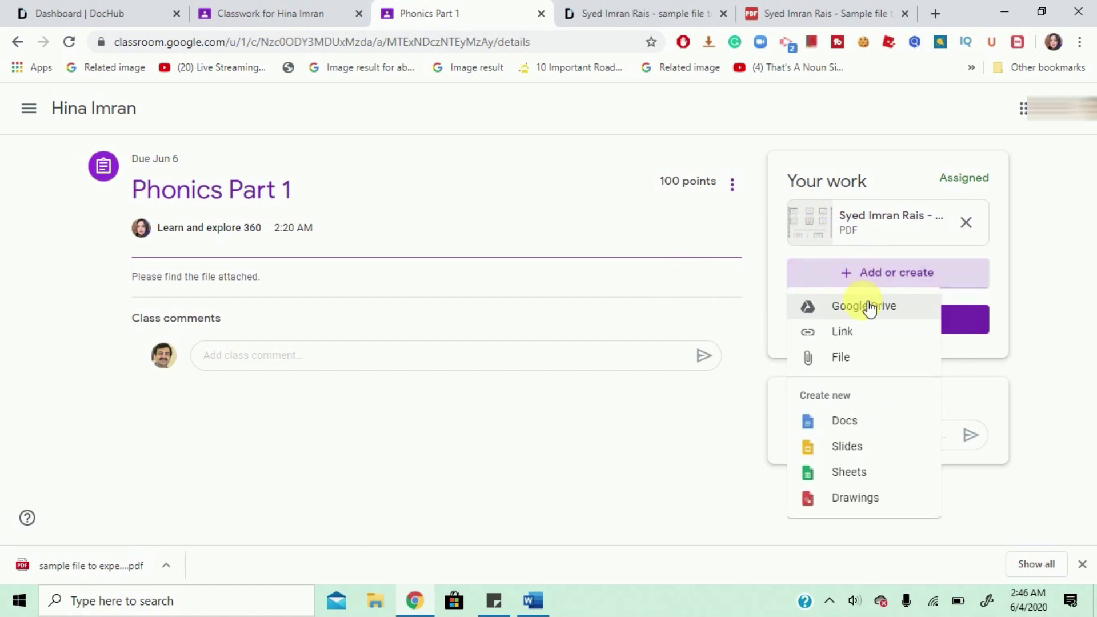
{"action": "left_click", "coordinate": [869, 308]}
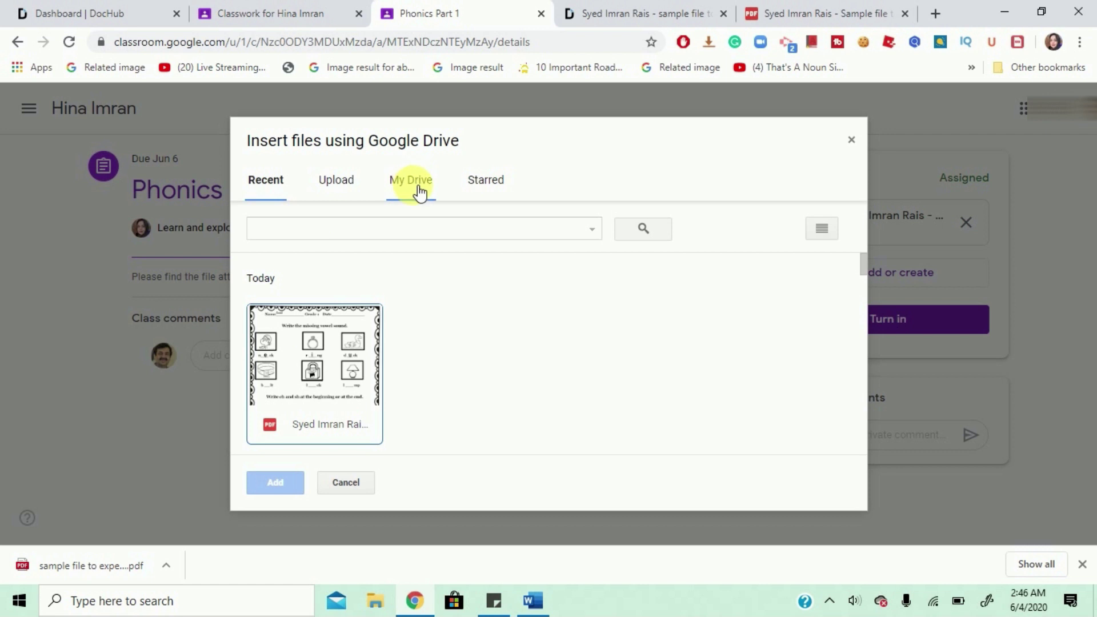
{"action": "left_click", "coordinate": [323, 359]}
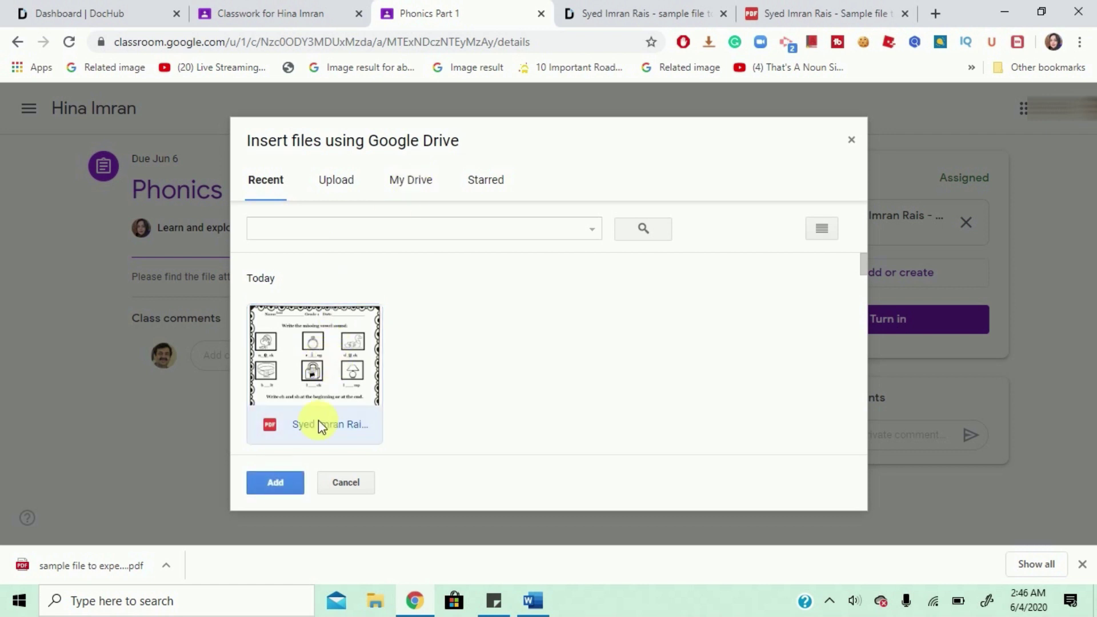
{"action": "left_click", "coordinate": [273, 490]}
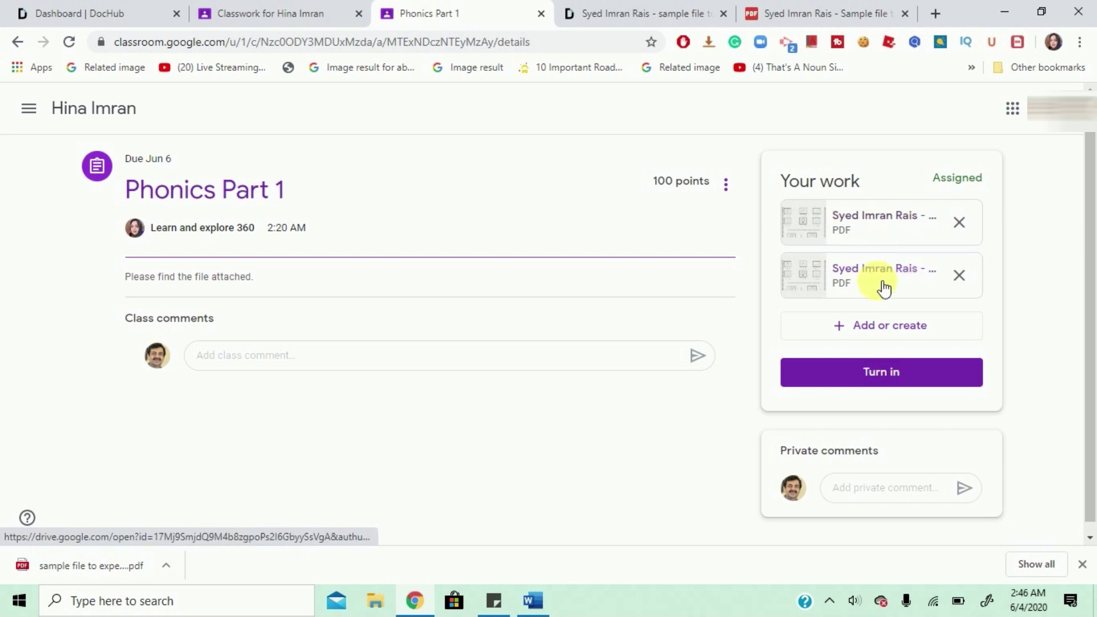
Compare both attached PDFs and delete the original unedited worksheet, keeping the edited one
{"action": "left_click", "coordinate": [871, 229]}
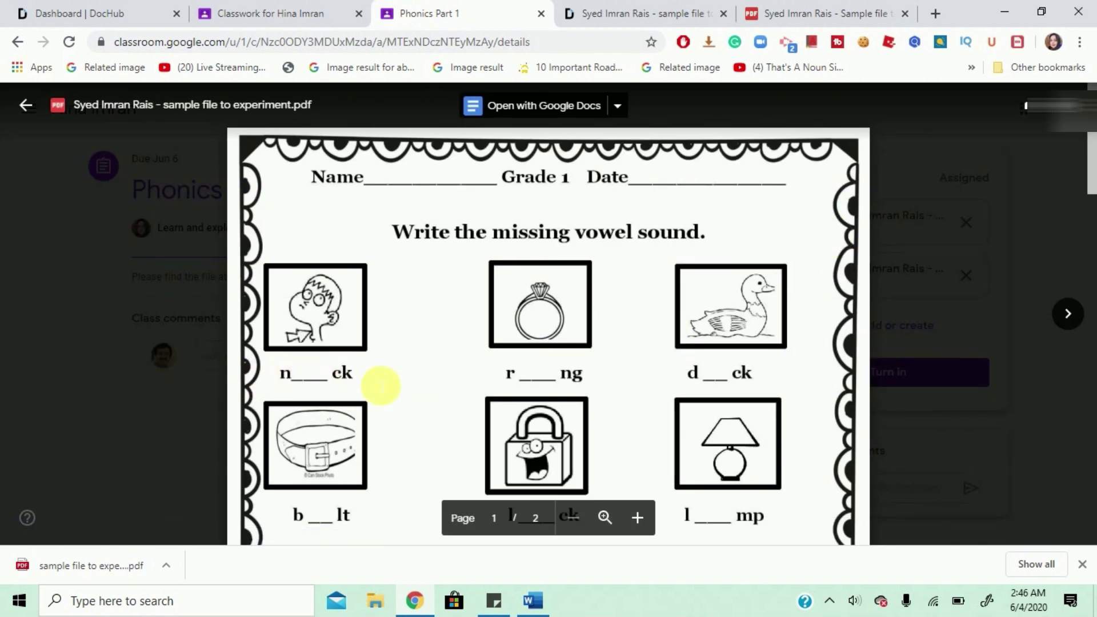
{"action": "left_click", "coordinate": [26, 105]}
{"action": "left_click", "coordinate": [886, 275]}
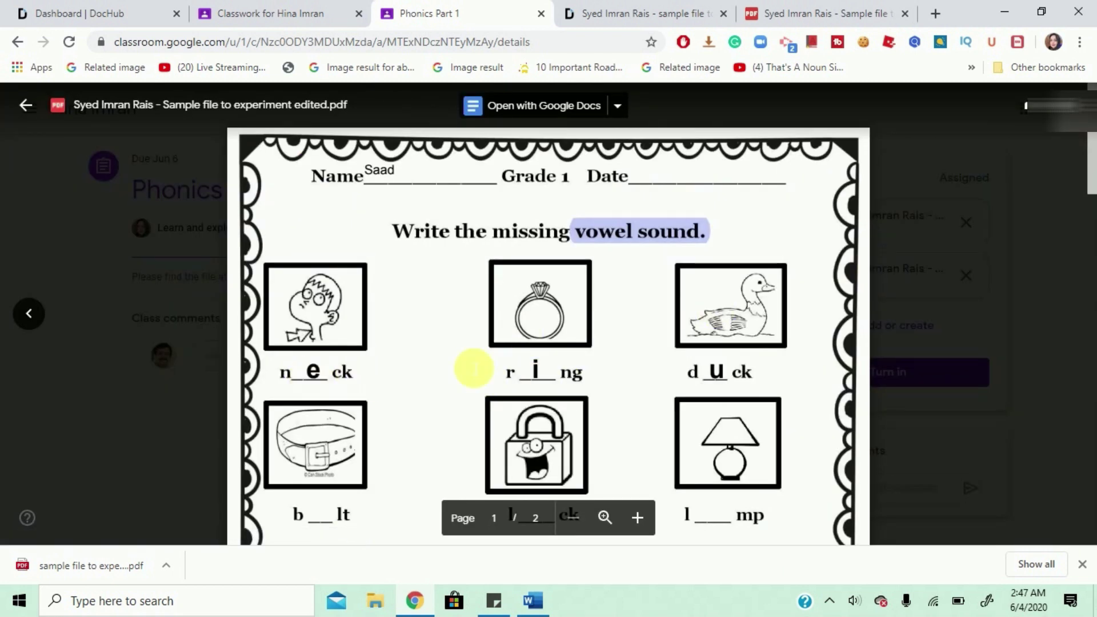
{"action": "left_click", "coordinate": [25, 104]}
{"action": "left_click", "coordinate": [959, 224]}
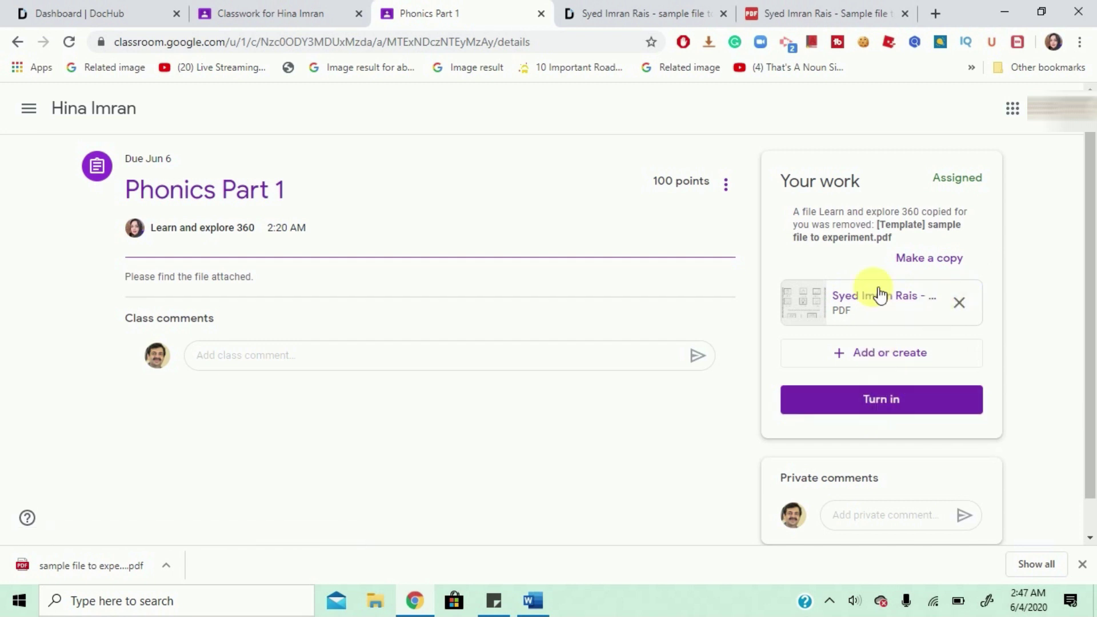
{"action": "scroll", "coordinate": [1045, 260], "scroll_direction": "down", "scroll_amount": 1}
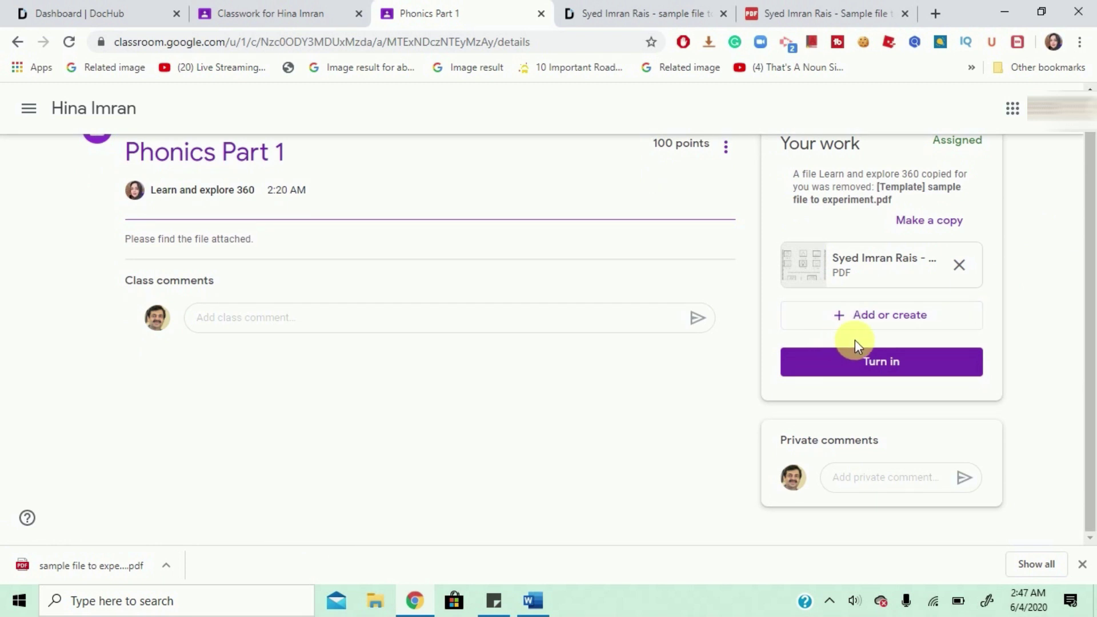
Turn in Phonics Part 1 and confirm submission of the edited worksheet
{"action": "left_click", "coordinate": [892, 363]}
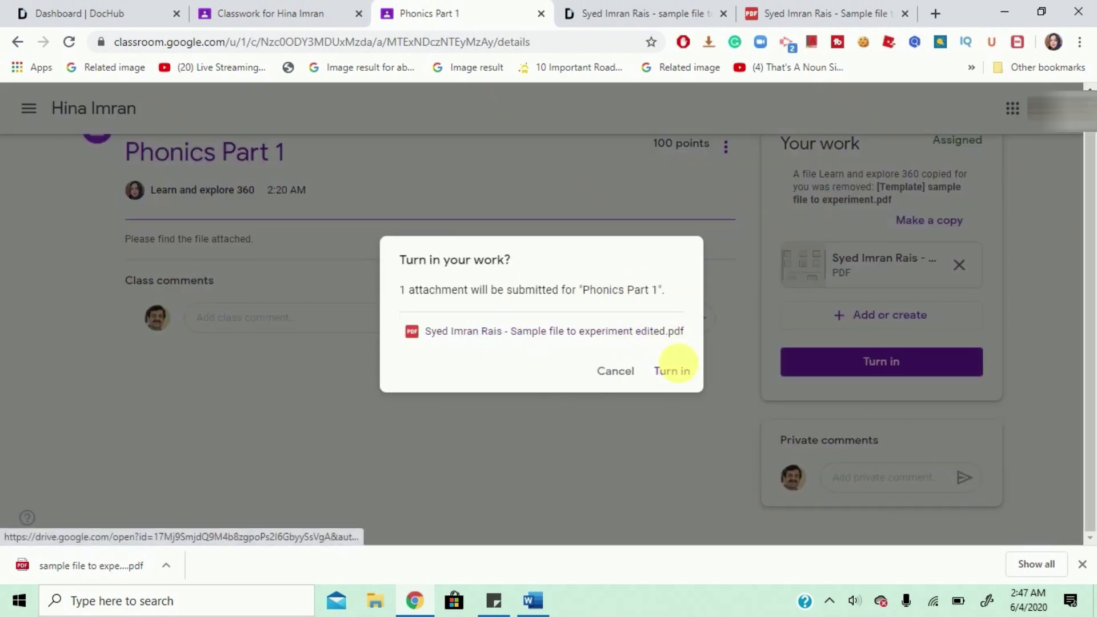
{"action": "left_click", "coordinate": [683, 375]}
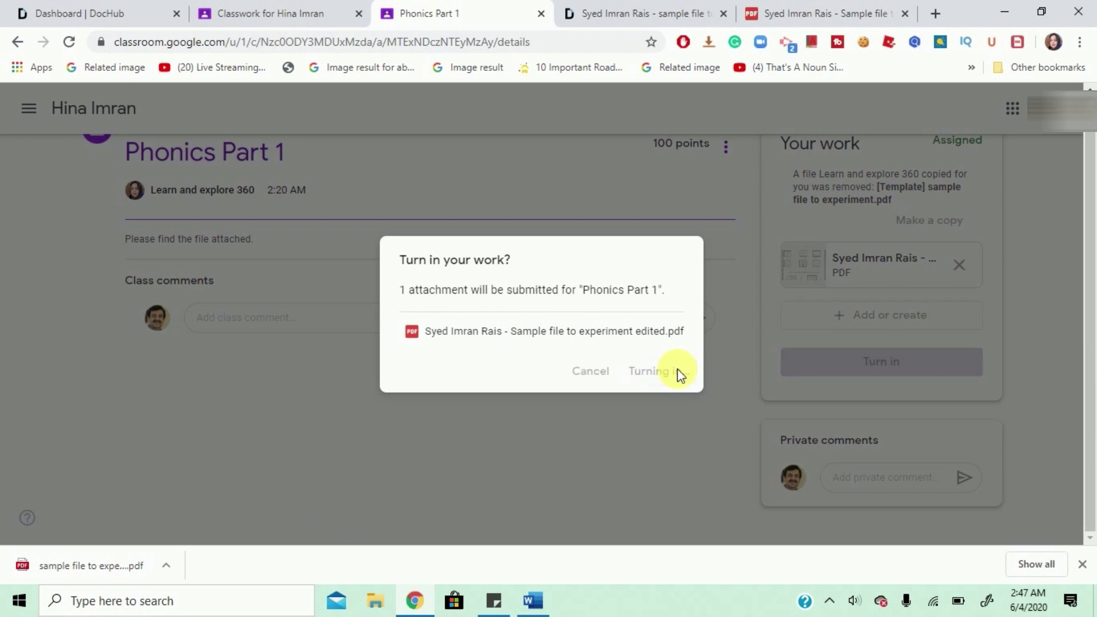